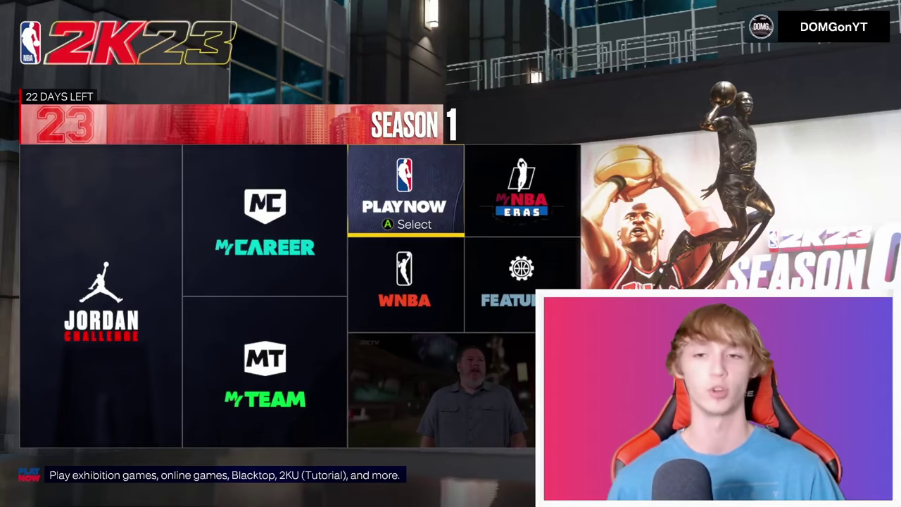
Open the Features tile beside MyNBA Eras on the main menu.
{"action": "key", "text": "Right"}
{"action": "key", "text": "Down"}
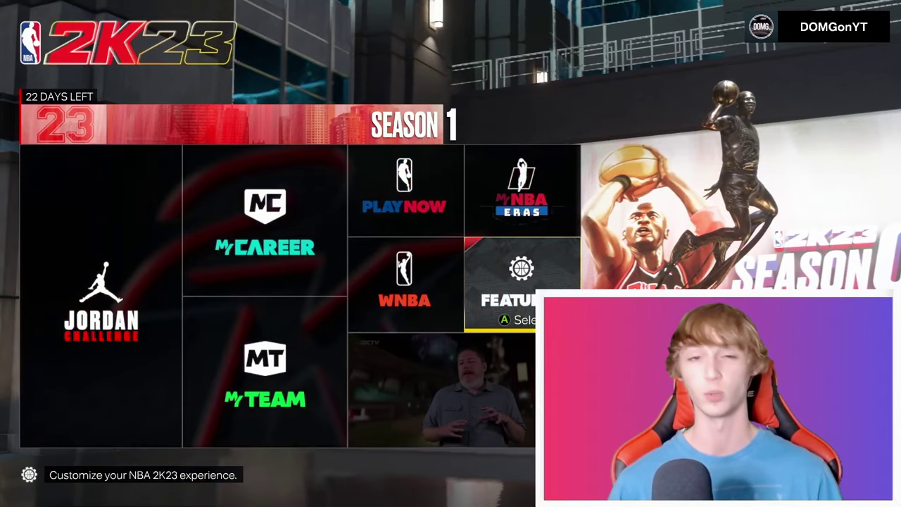
{"action": "key", "text": "Return"}
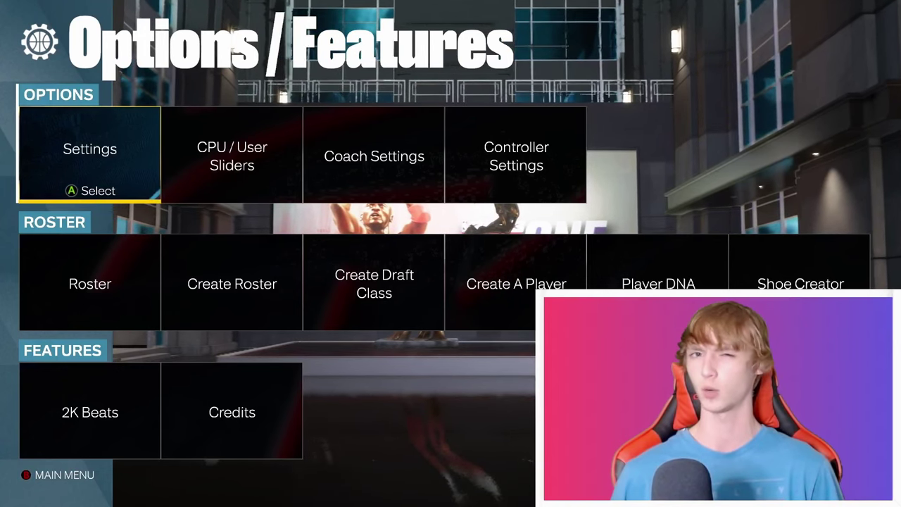
Select Create A Player under Roster to bring up the Pick League prompt.
{"action": "key", "text": "Down"}
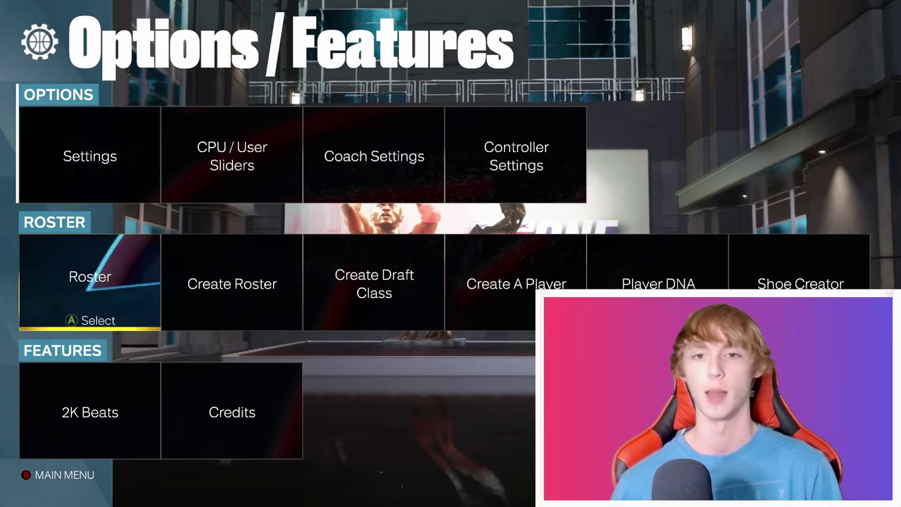
{"action": "key", "text": "Right"}
{"action": "key", "text": "Right"}
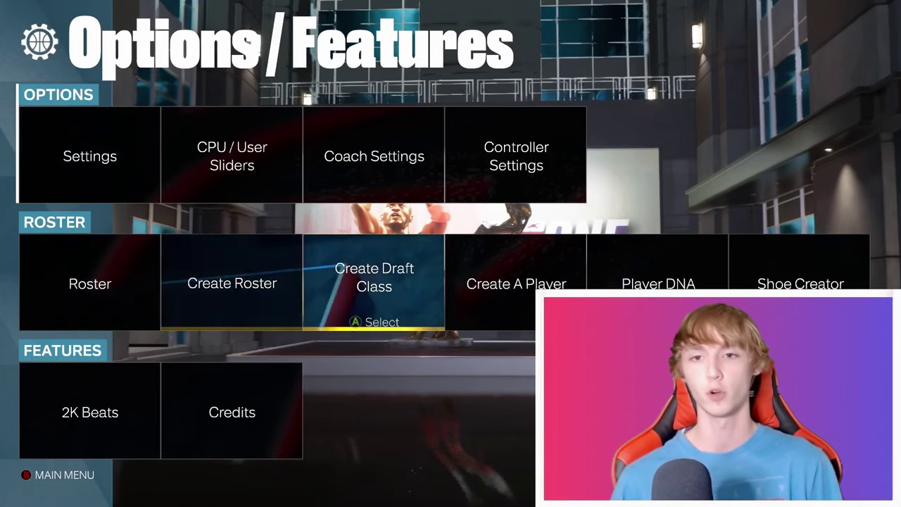
{"action": "key", "text": "Right"}
{"action": "key", "text": "Return"}
{"action": "key", "text": "Return"}
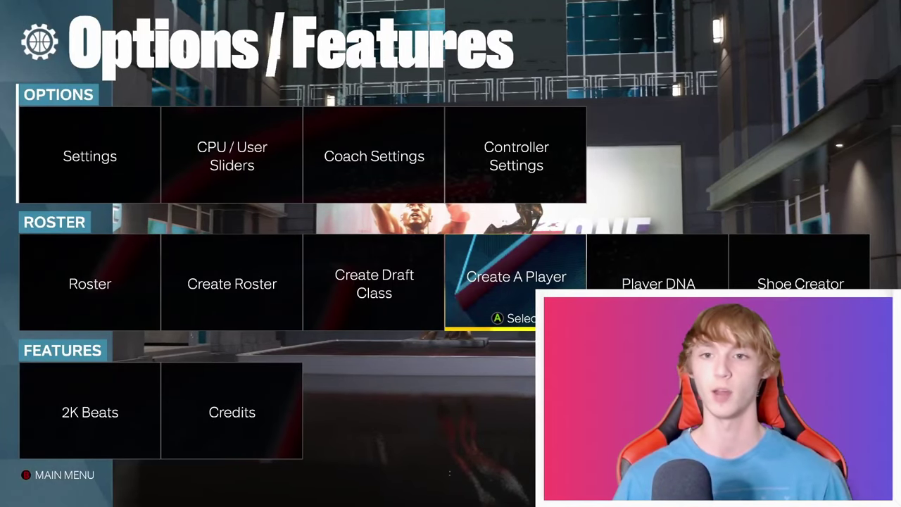
Reopen the Pick League prompt and cancel it without choosing a league.
{"action": "key", "text": "Return"}
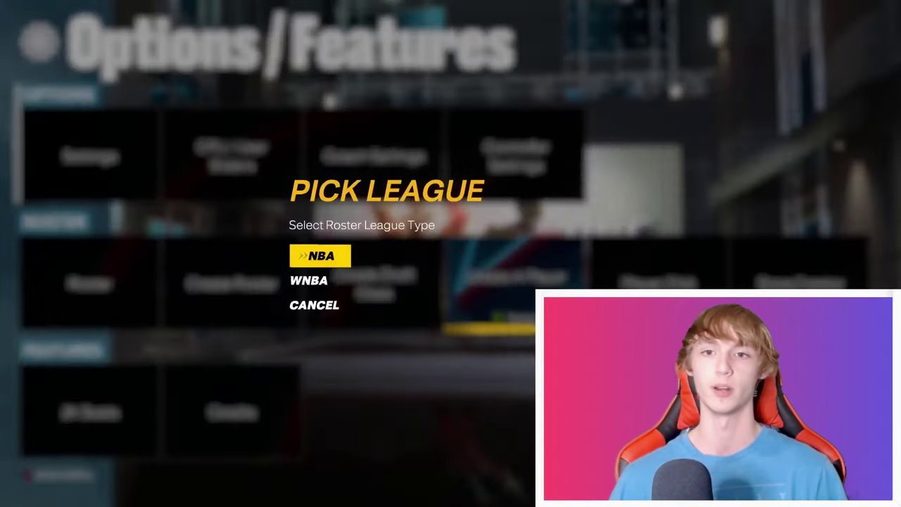
{"action": "key", "text": "Down"}
{"action": "key", "text": "Up"}
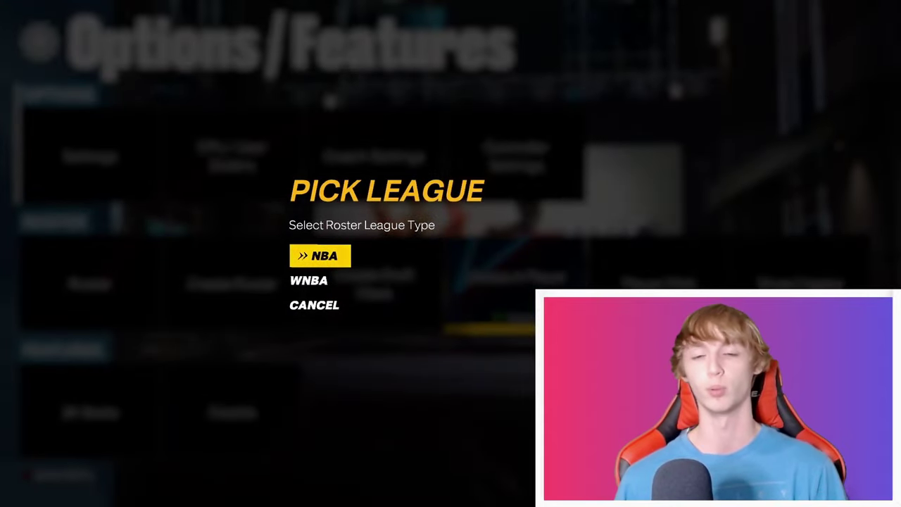
{"action": "key", "text": "Down"}
Create a roster on NBA - Modern (Current) from the Official 2KSports Roster.
{"action": "key", "text": "Down"}
{"action": "key", "text": "Return"}
{"action": "key", "text": "Left"}
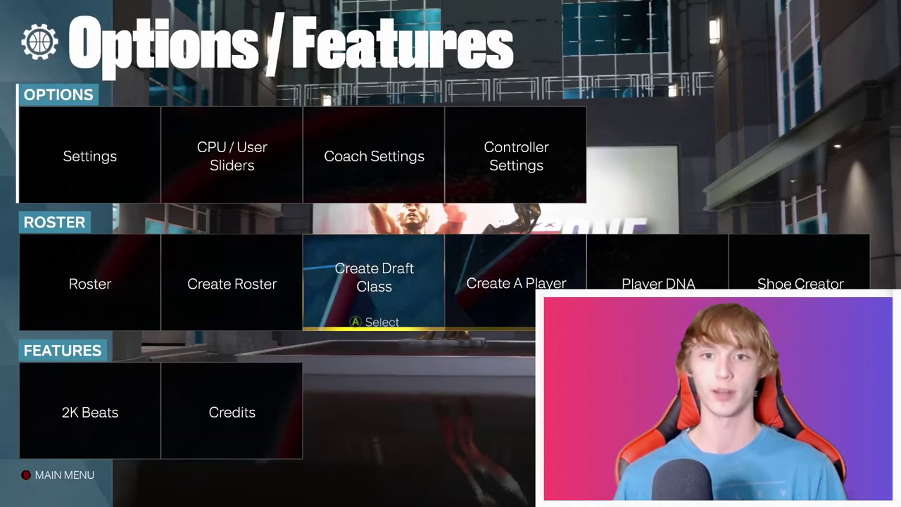
{"action": "key", "text": "Left"}
{"action": "key", "text": "Return"}
{"action": "key", "text": "Down"}
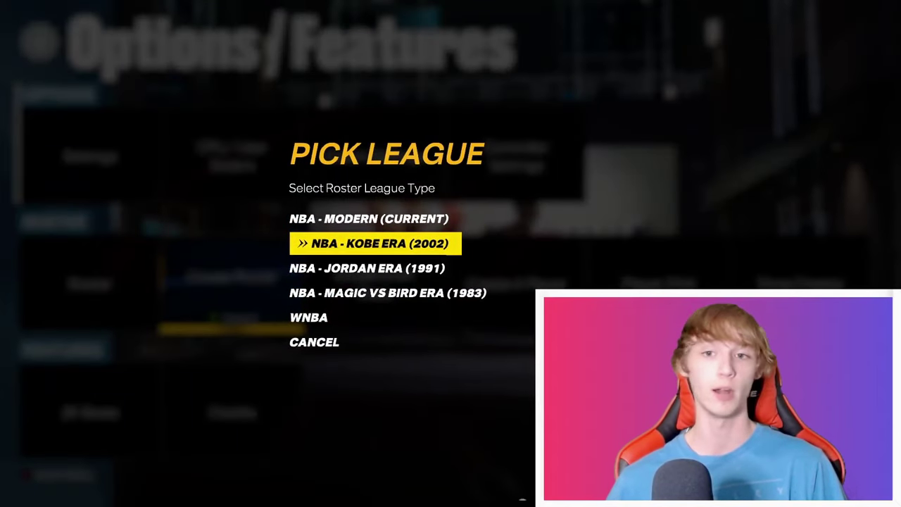
{"action": "key", "text": "Down"}
{"action": "key", "text": "Down"}
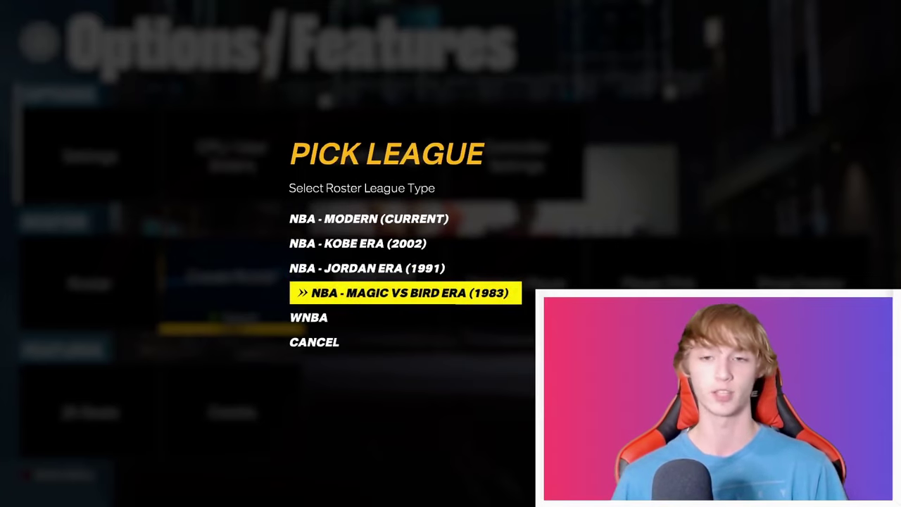
{"action": "key", "text": "Up"}
{"action": "key", "text": "Up"}
{"action": "key", "text": "Up"}
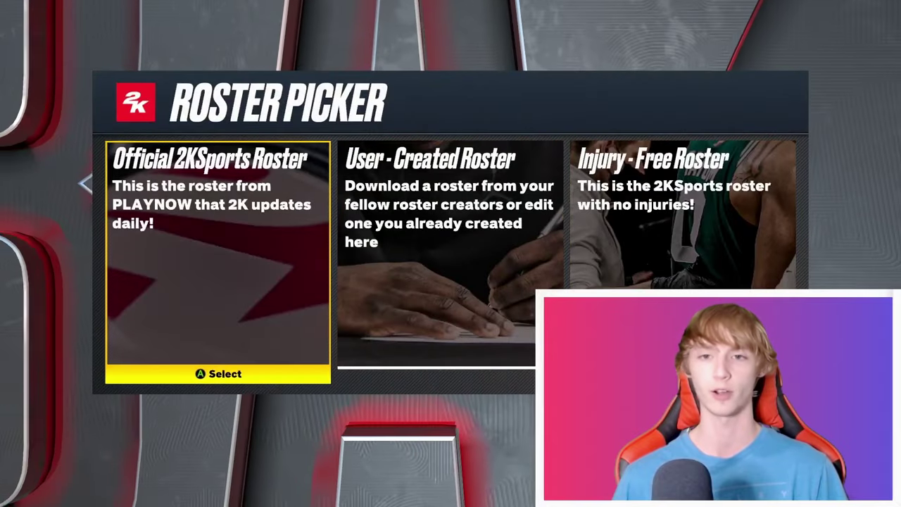
{"action": "key", "text": "Right"}
{"action": "key", "text": "Left"}
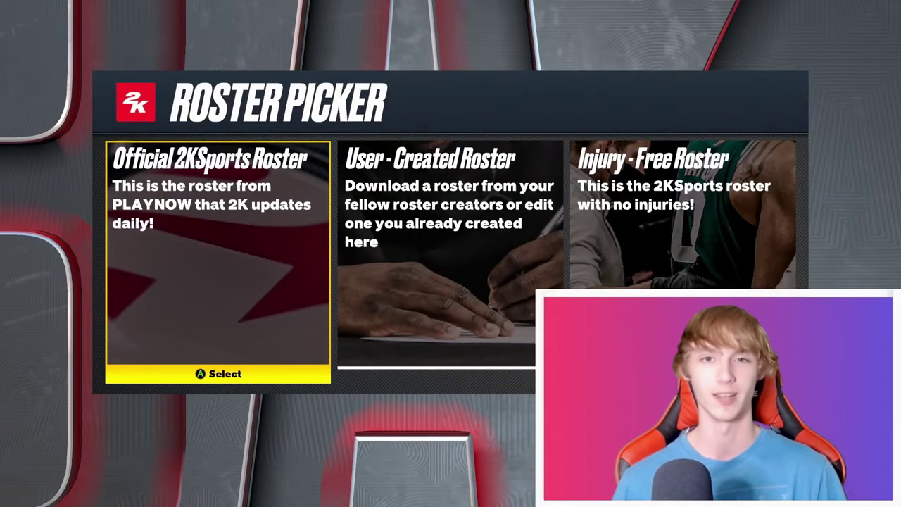
{"action": "key", "text": "Right"}
{"action": "key", "text": "Left"}
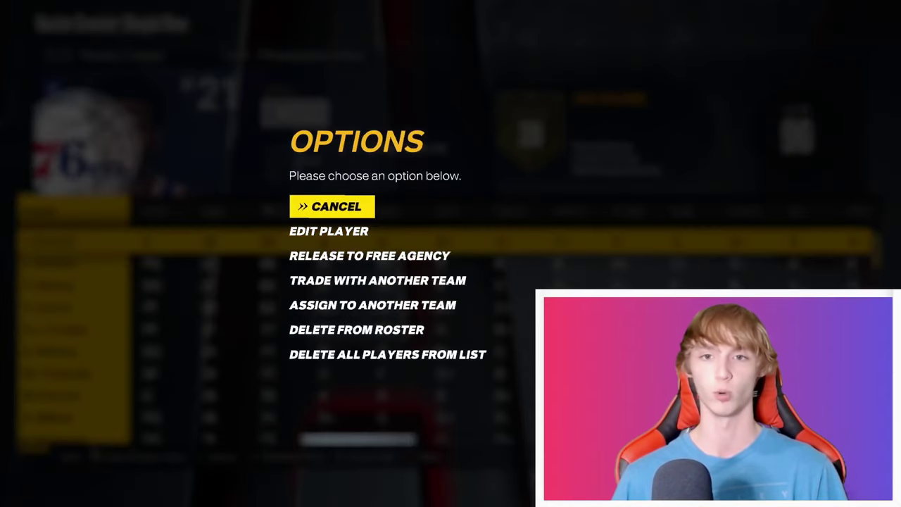
Dismiss the player options menu and switch the list to Created Players.
{"action": "key", "text": "Return"}
{"action": "key", "text": "Down"}
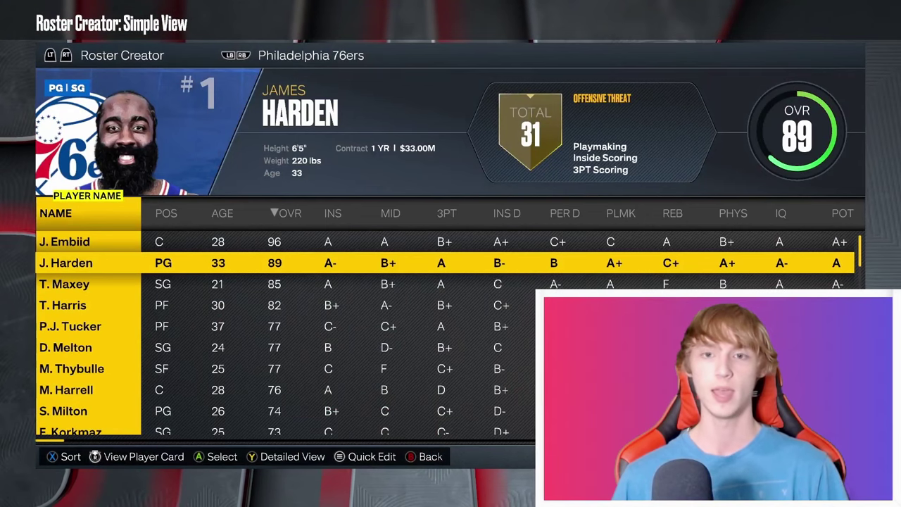
{"action": "key", "text": "Page_Up"}
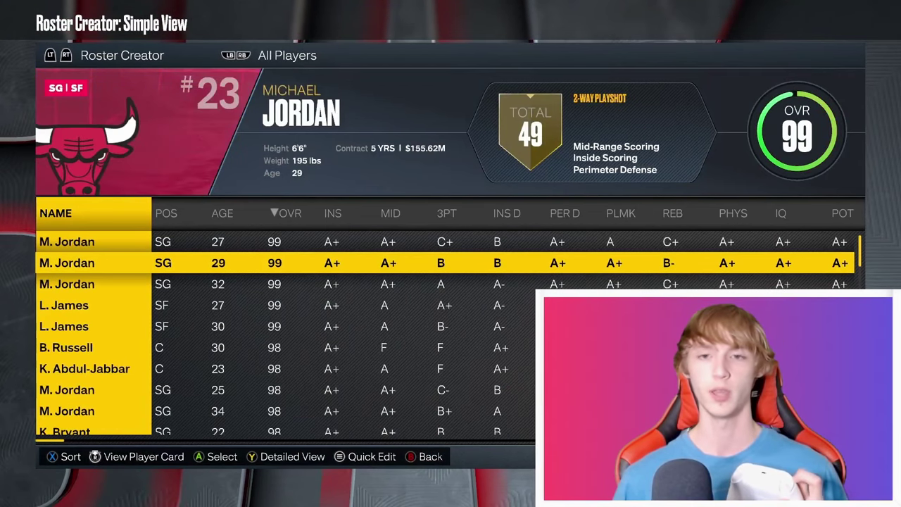
{"action": "key", "text": "Page_Up"}
{"action": "key", "text": "Page_Up"}
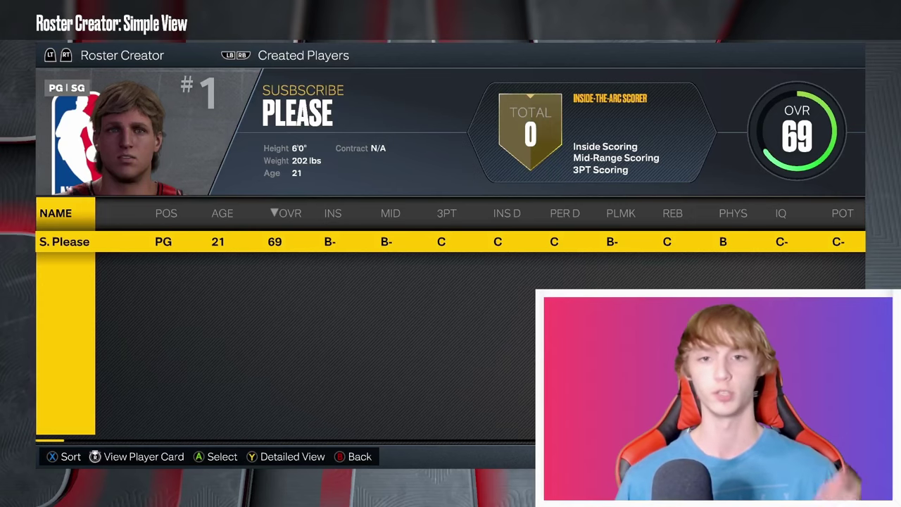
{"action": "key", "text": "Return"}
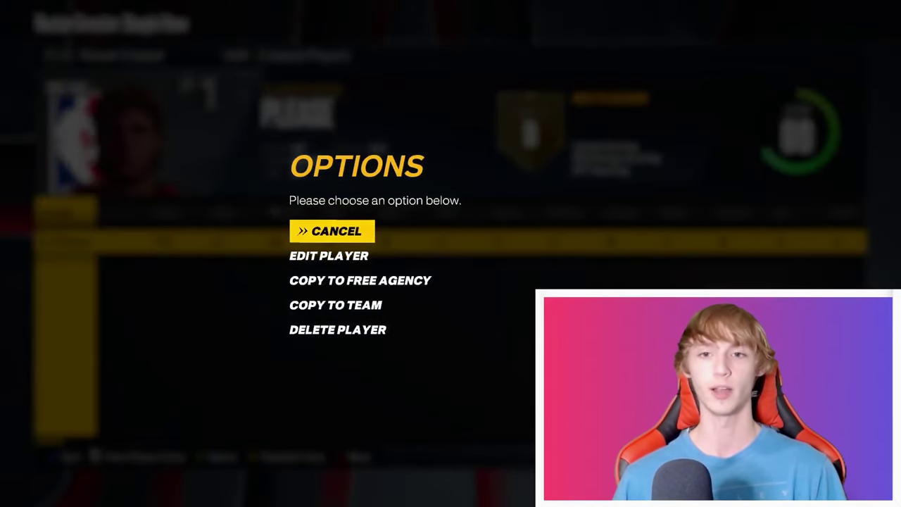
{"action": "key", "text": "Down"}
{"action": "key", "text": "Down"}
{"action": "key", "text": "Down"}
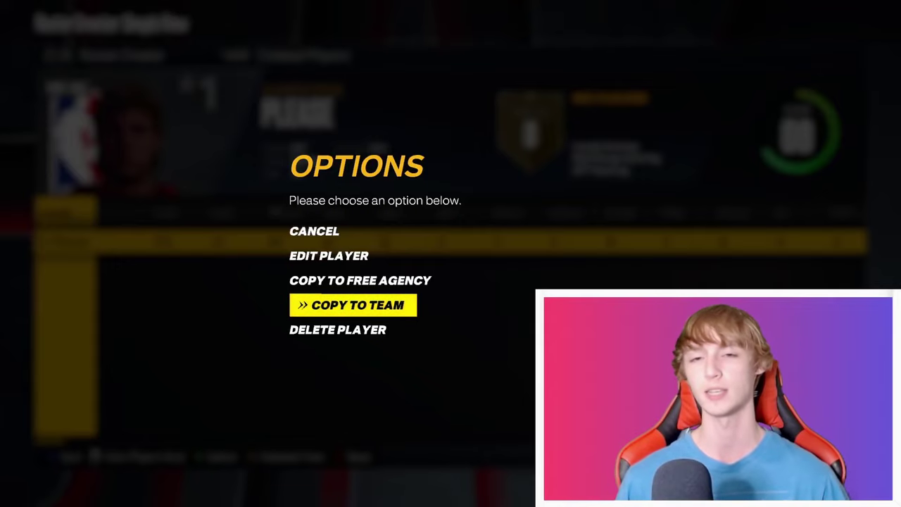
{"action": "key", "text": "Up"}
{"action": "key", "text": "Up"}
{"action": "key", "text": "Up"}
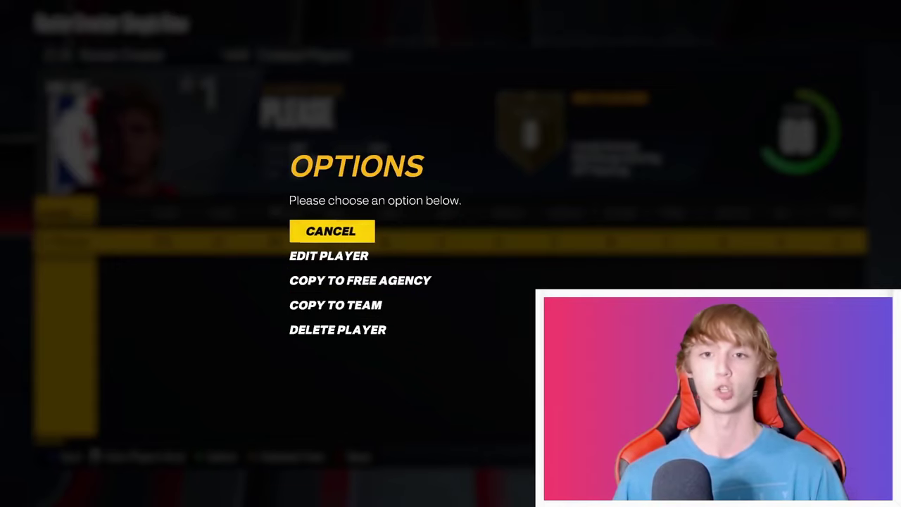
{"action": "key", "text": "Return"}
Go back to the 76ers roster, select M. Harrell, and decline deleting him.
{"action": "key", "text": "e"}
{"action": "key", "text": "e"}
{"action": "key", "text": "e"}
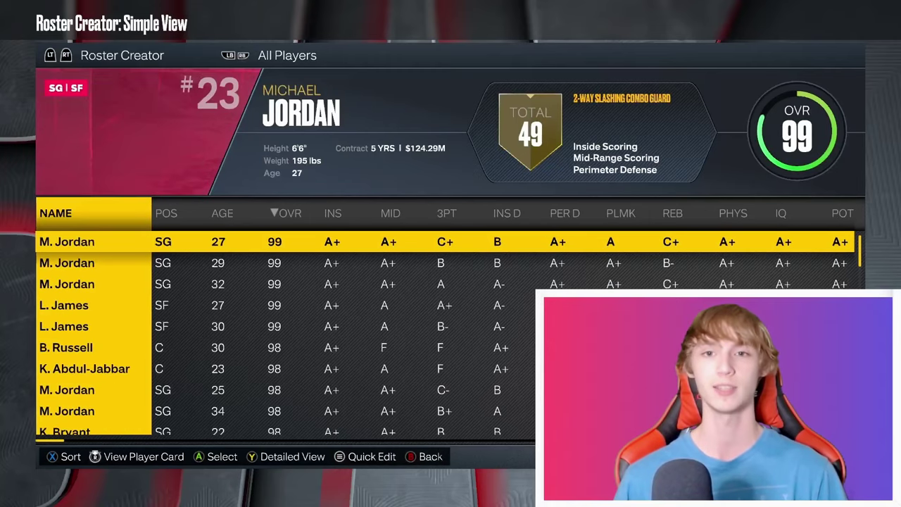
{"action": "key", "text": "Down"}
{"action": "key", "text": "Down"}
{"action": "key", "text": "Down"}
{"action": "key", "text": "Down"}
{"action": "key", "text": "Down"}
{"action": "key", "text": "Down"}
{"action": "key", "text": "Down"}
{"action": "key", "text": "Down"}
{"action": "key", "text": "Down"}
{"action": "key", "text": "Down"}
{"action": "key", "text": "Down"}
{"action": "key", "text": "Down"}
{"action": "key", "text": "Down"}
{"action": "key", "text": "Down"}
{"action": "key", "text": "Down"}
{"action": "key", "text": "Down"}
{"action": "key", "text": "Down"}
{"action": "key", "text": "Down"}
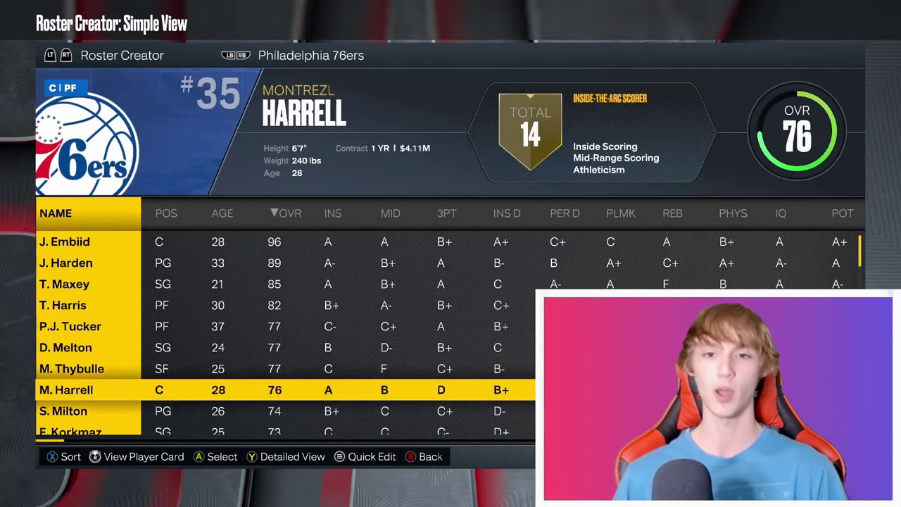
{"action": "key", "text": "Up"}
{"action": "key", "text": "Up"}
{"action": "key", "text": "Up"}
{"action": "key", "text": "Up"}
{"action": "key", "text": "Up"}
{"action": "key", "text": "Up"}
{"action": "key", "text": "Up"}
{"action": "key", "text": "Up"}
{"action": "key", "text": "Up"}
{"action": "key", "text": "Up"}
{"action": "key", "text": "Up"}
{"action": "key", "text": "Up"}
{"action": "key", "text": "Up"}
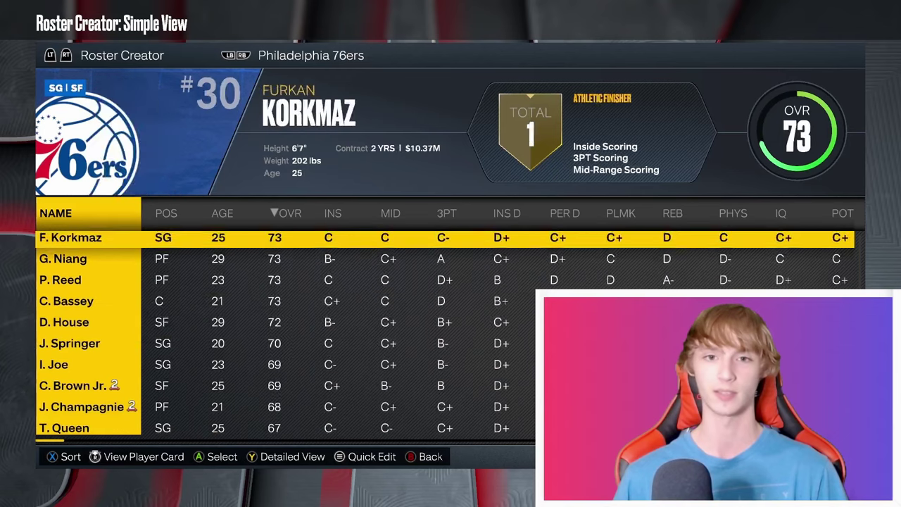
{"action": "key", "text": "Down"}
{"action": "key", "text": "Down"}
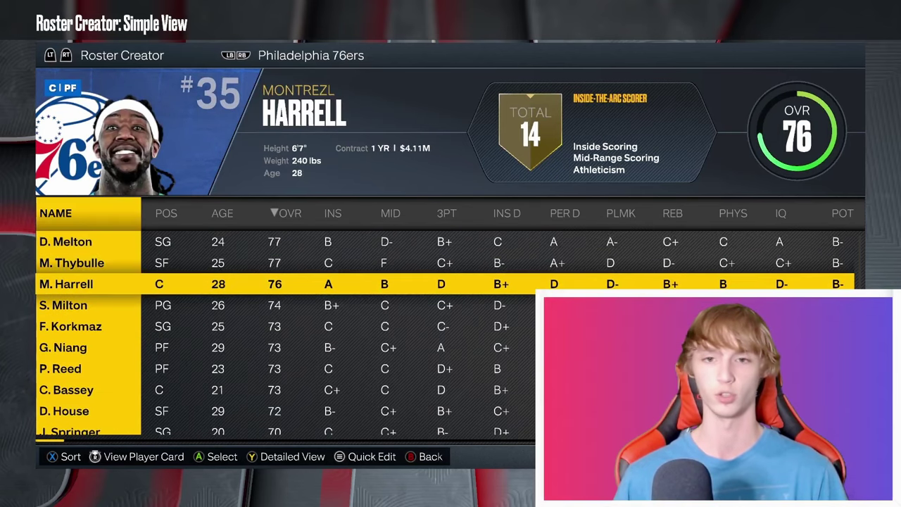
{"action": "key", "text": "Return"}
{"action": "key", "text": "Down"}
{"action": "key", "text": "Down"}
{"action": "key", "text": "Down"}
{"action": "key", "text": "Down"}
{"action": "key", "text": "Down"}
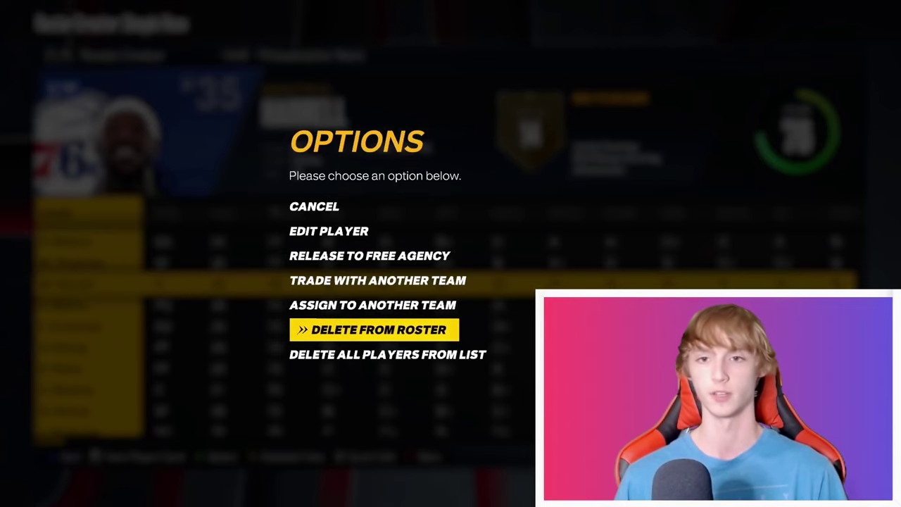
{"action": "key", "text": "Return"}
{"action": "key", "text": "Return"}
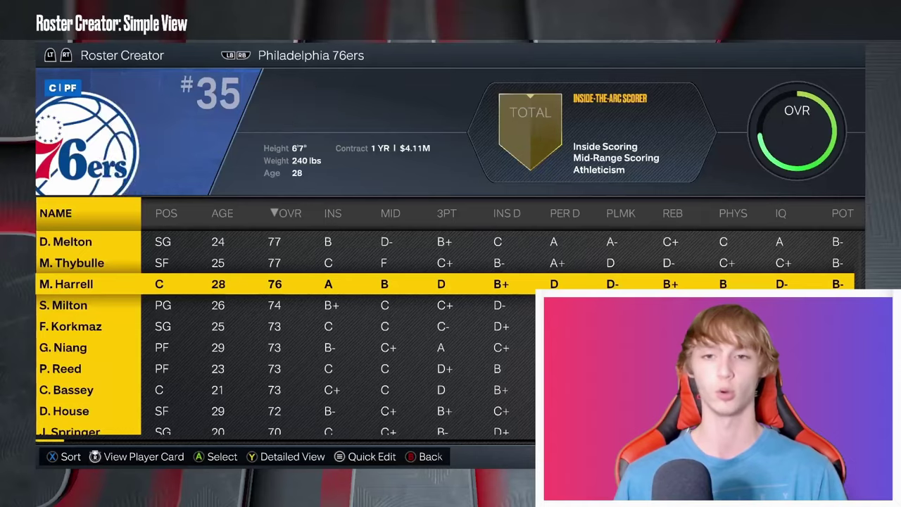
{"action": "key", "text": "Return"}
Release M. Harrell to free agency and confirm Yes.
{"action": "key", "text": "Down"}
{"action": "key", "text": "Down"}
{"action": "key", "text": "Down"}
{"action": "key", "text": "Up"}
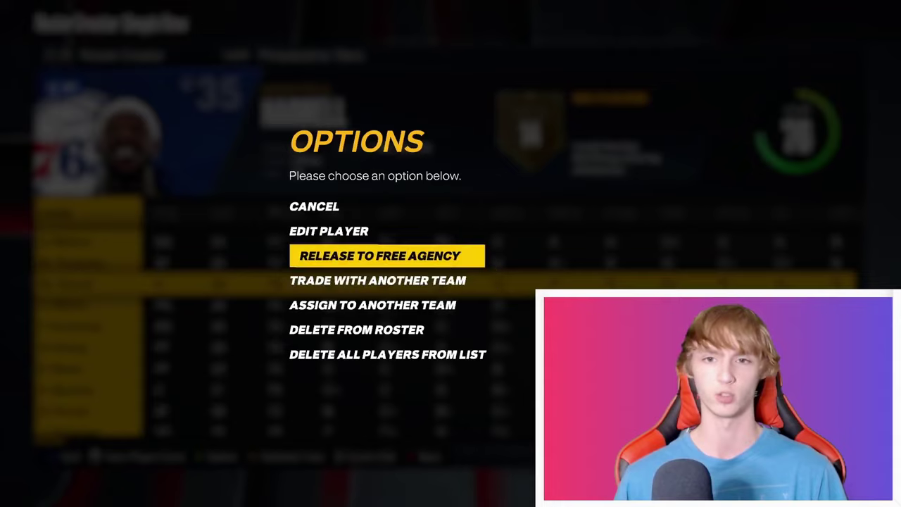
{"action": "key", "text": "Return"}
{"action": "key", "text": "Down"}
{"action": "key", "text": "Return"}
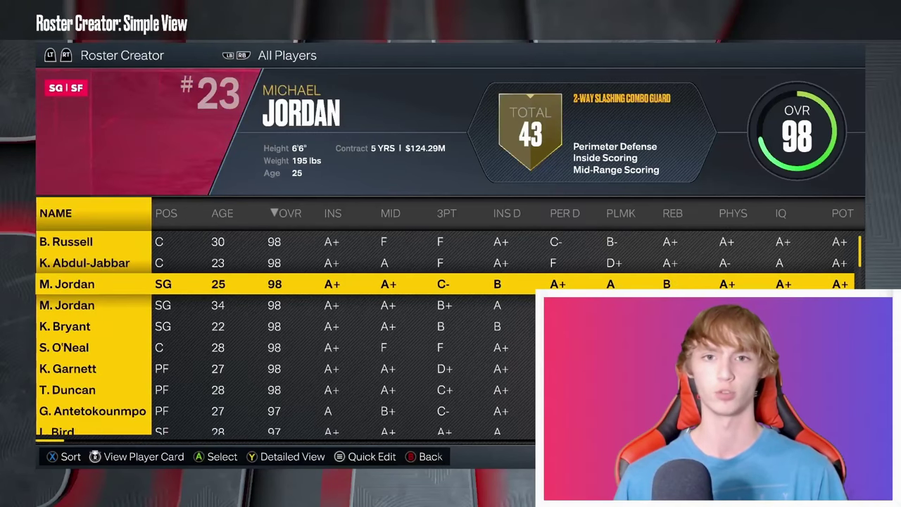
Try copying the created player to the 76ers, which the 15-player limit rejects.
{"action": "key", "text": "e"}
{"action": "key", "text": "e"}
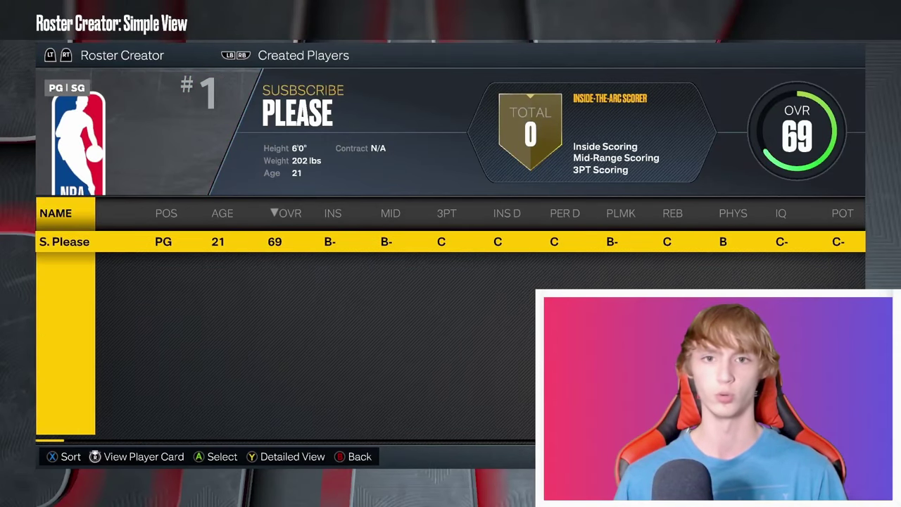
{"action": "key", "text": "Return"}
{"action": "key", "text": "Down"}
{"action": "key", "text": "Down"}
{"action": "key", "text": "Down"}
{"action": "key", "text": "Up"}
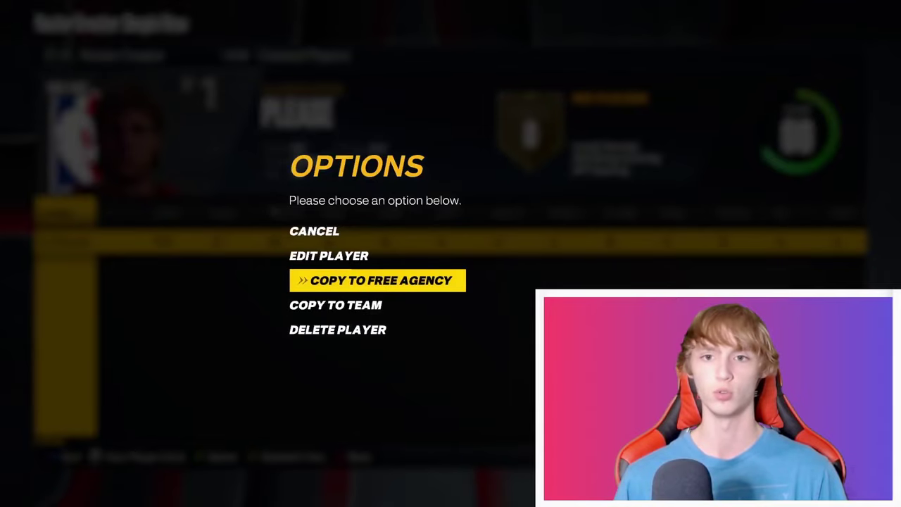
{"action": "key", "text": "Down"}
{"action": "key", "text": "Return"}
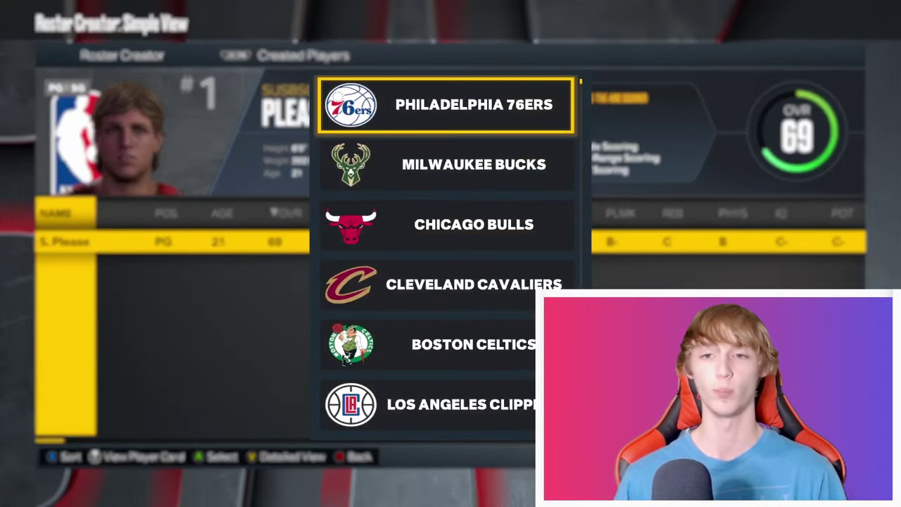
{"action": "key", "text": "Return"}
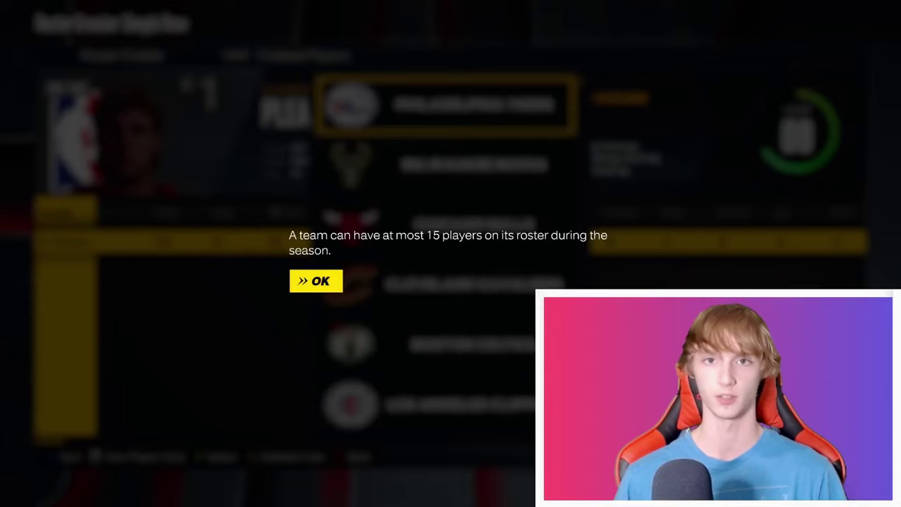
{"action": "key", "text": "Return"}
{"action": "key", "text": "Down"}
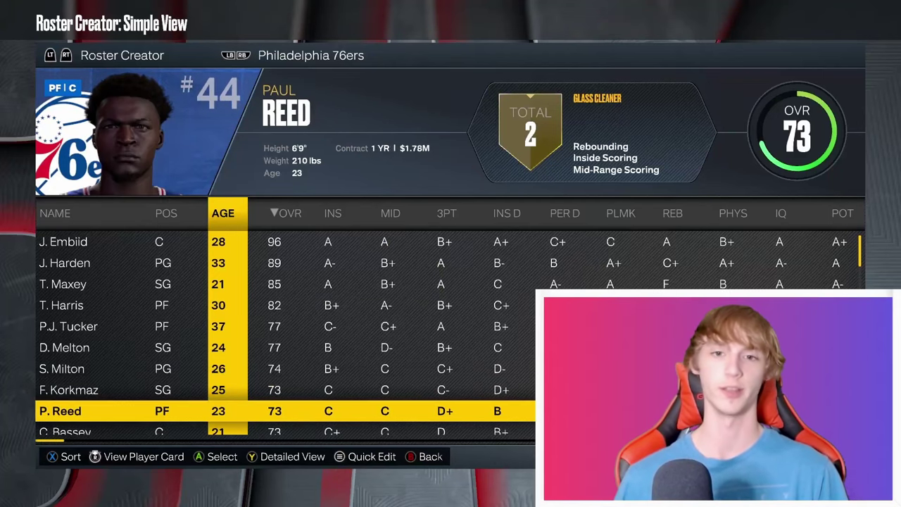
Copy the created player to free agency from the Created Players list.
{"action": "key", "text": "Page_Down"}
{"action": "key", "text": "Page_Down"}
{"action": "key", "text": "Page_Down"}
{"action": "key", "text": "Page_Down"}
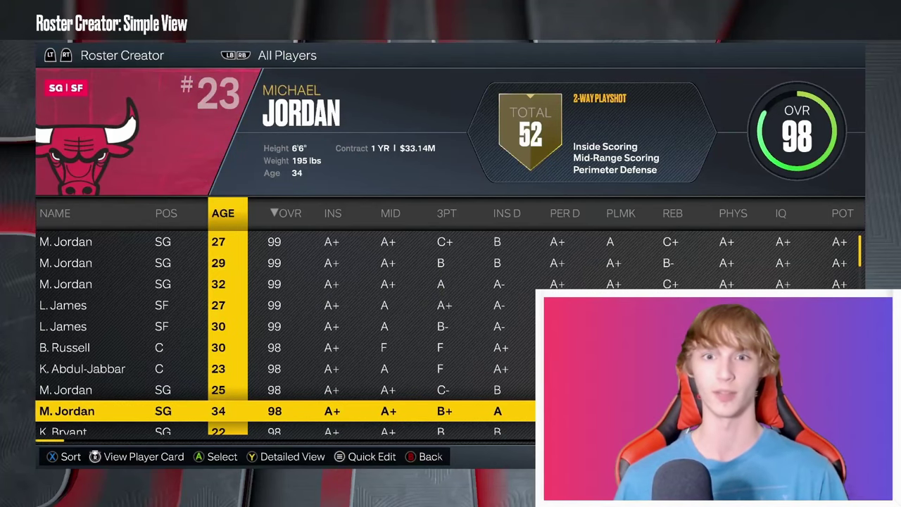
{"action": "key", "text": "Page_Up"}
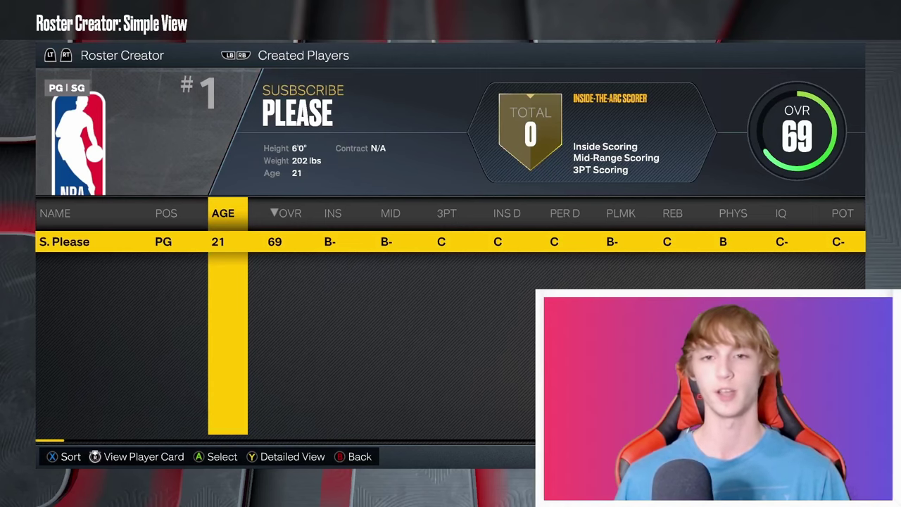
{"action": "key", "text": "Return"}
{"action": "key", "text": "Down"}
{"action": "key", "text": "Down"}
{"action": "key", "text": "Return"}
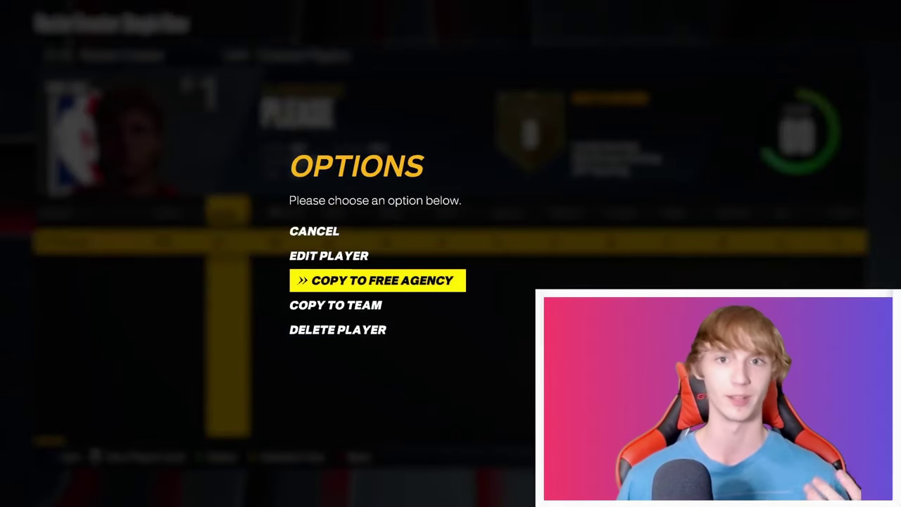
{"action": "key", "text": "Return"}
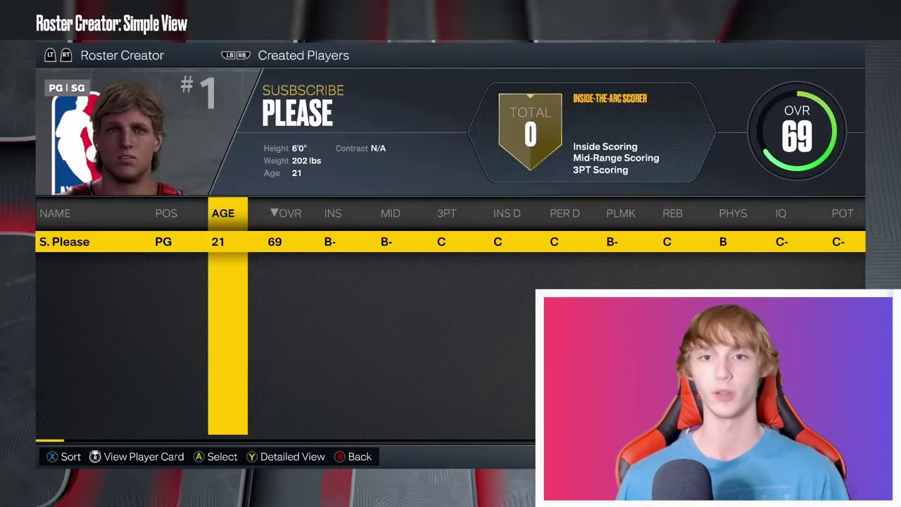
Copy the created player to the Miami Heat and confirm Yes.
{"action": "key", "text": "Return"}
{"action": "key", "text": "Down"}
{"action": "key", "text": "Down"}
{"action": "key", "text": "Down"}
{"action": "key", "text": "Return"}
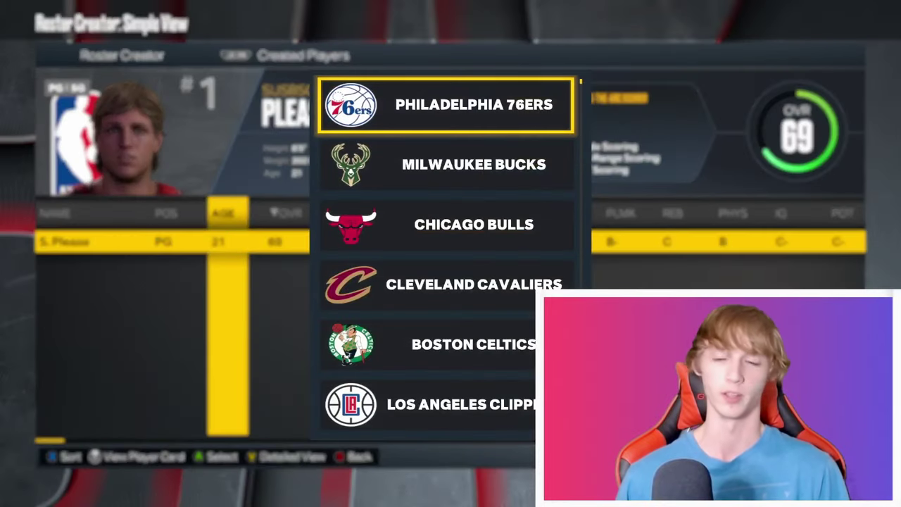
{"action": "key", "text": "Down"}
{"action": "key", "text": "Down"}
{"action": "key", "text": "Down"}
{"action": "key", "text": "Down"}
{"action": "key", "text": "Down"}
{"action": "key", "text": "Down"}
{"action": "key", "text": "Down"}
{"action": "key", "text": "Down"}
{"action": "key", "text": "Down"}
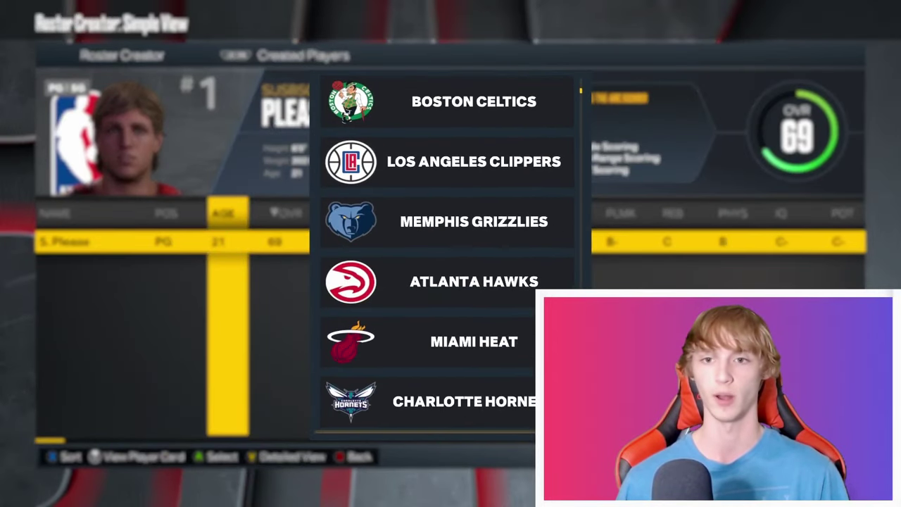
{"action": "key", "text": "Down"}
{"action": "key", "text": "Down"}
{"action": "key", "text": "Up"}
{"action": "key", "text": "Up"}
{"action": "key", "text": "Return"}
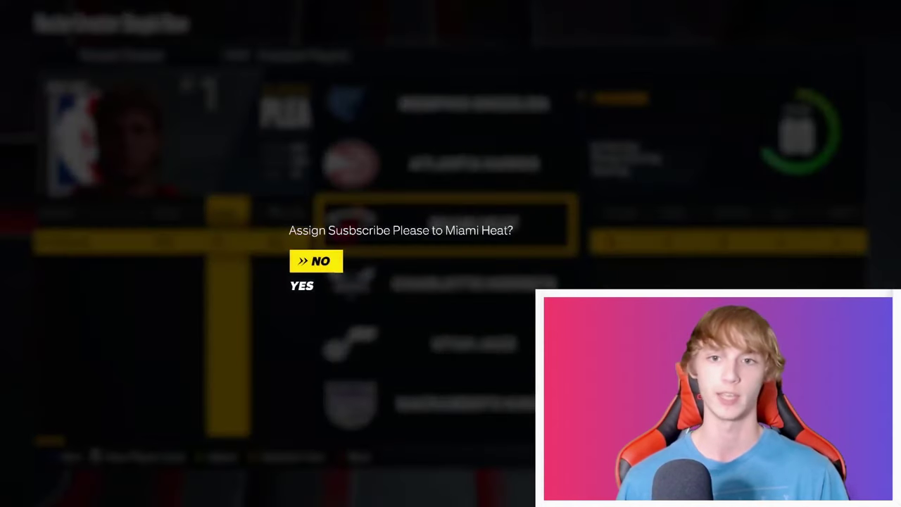
{"action": "key", "text": "Down"}
{"action": "key", "text": "Return"}
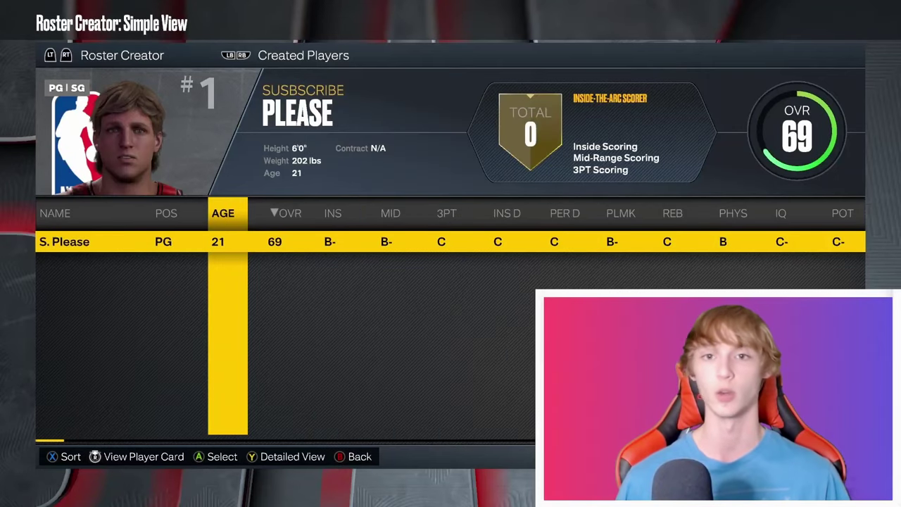
Cycle to the Miami Heat roster and open the created player's options there.
{"action": "key", "text": "Page_Down"}
{"action": "key", "text": "Page_Down"}
{"action": "key", "text": "Page_Down"}
{"action": "key", "text": "Page_Down"}
{"action": "key", "text": "Page_Down"}
{"action": "key", "text": "Page_Down"}
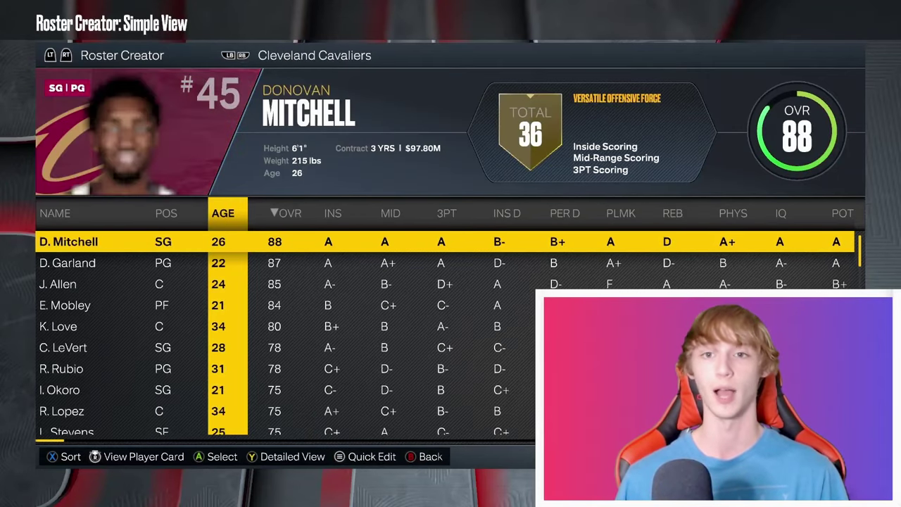
{"action": "key", "text": "Page_Down"}
{"action": "key", "text": "Page_Down"}
{"action": "key", "text": "Page_Down"}
{"action": "key", "text": "Page_Up"}
{"action": "key", "text": "Page_Up"}
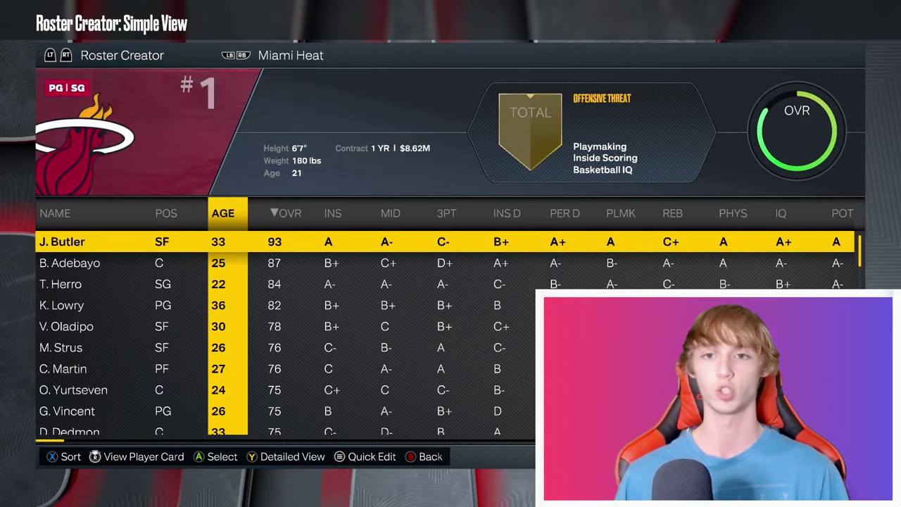
{"action": "key", "text": "Down"}
{"action": "key", "text": "Down"}
{"action": "key", "text": "Down"}
{"action": "key", "text": "Down"}
{"action": "key", "text": "Down"}
{"action": "key", "text": "Down"}
{"action": "key", "text": "Down"}
{"action": "key", "text": "Down"}
{"action": "key", "text": "Down"}
{"action": "key", "text": "Down"}
{"action": "key", "text": "Down"}
{"action": "key", "text": "Down"}
{"action": "key", "text": "Down"}
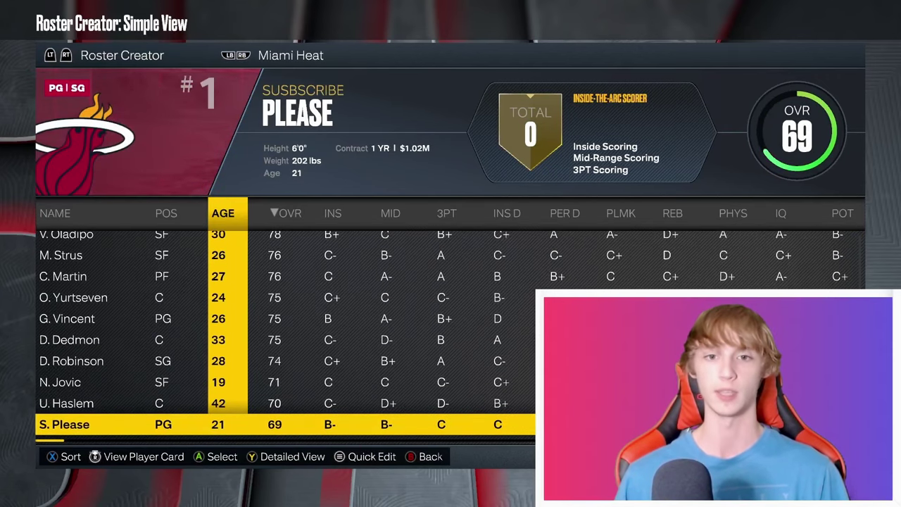
{"action": "key", "text": "Down"}
{"action": "key", "text": "Up"}
{"action": "key", "text": "Up"}
{"action": "key", "text": "Down"}
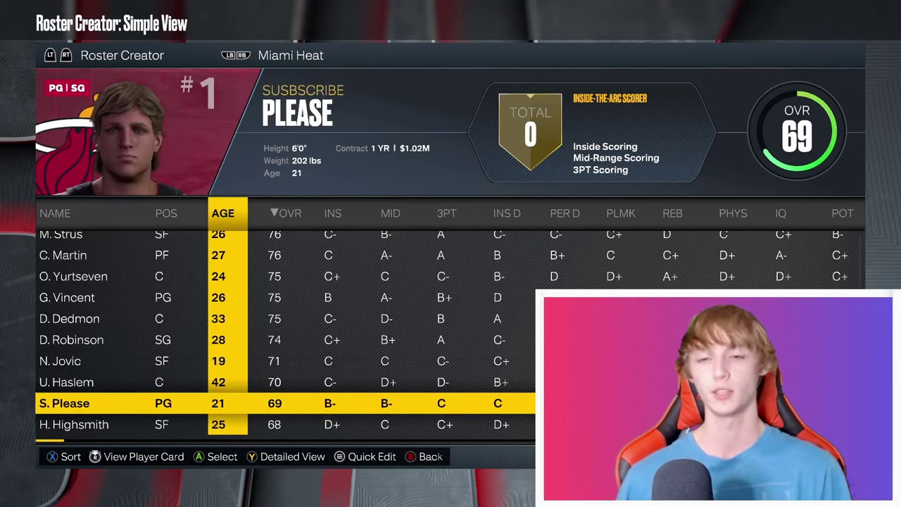
{"action": "key", "text": "Return"}
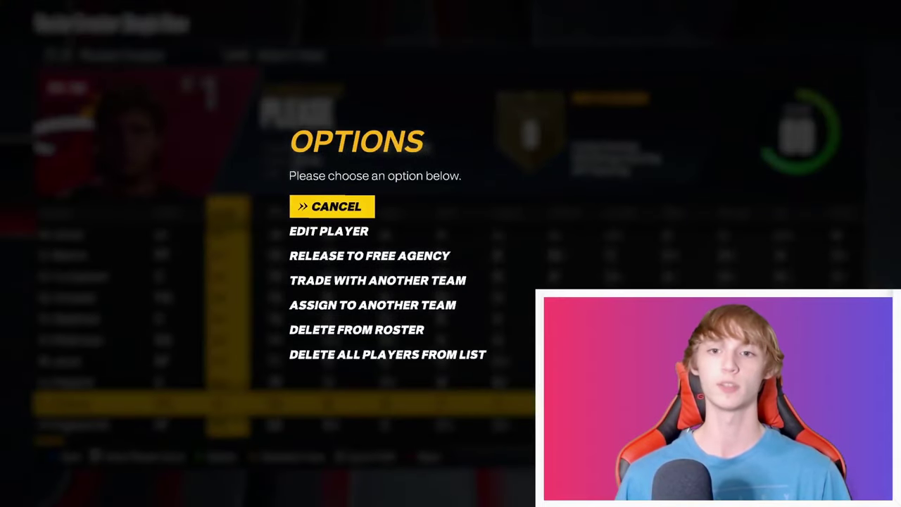
Cut K. Lowry's minutes to 1 in the Heat rotation.
{"action": "key", "text": "Return"}
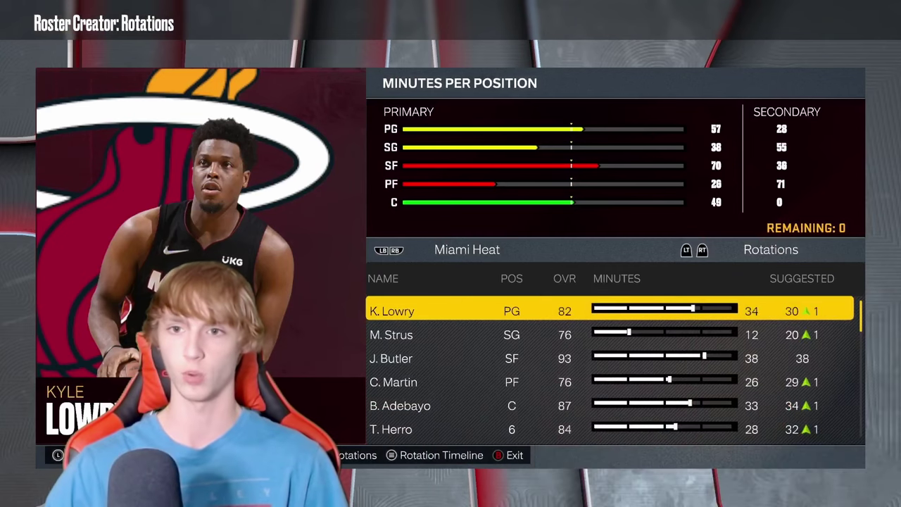
{"action": "key", "text": "Down"}
{"action": "key", "text": "Down"}
{"action": "key", "text": "Down"}
{"action": "key", "text": "Down"}
{"action": "key", "text": "Down"}
{"action": "key", "text": "Down"}
{"action": "key", "text": "Down"}
{"action": "key", "text": "Down"}
{"action": "key", "text": "Down"}
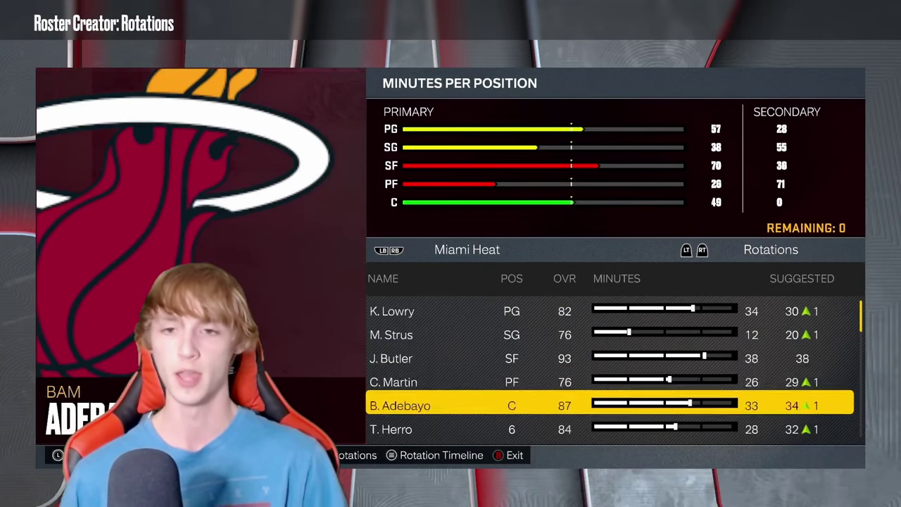
{"action": "key", "text": "Up"}
{"action": "key", "text": "Up"}
{"action": "key", "text": "Up"}
{"action": "key", "text": "Up"}
{"action": "key", "text": "Up"}
{"action": "key", "text": "Up"}
{"action": "key", "text": "Up"}
{"action": "key", "text": "Up"}
{"action": "key", "text": "Up"}
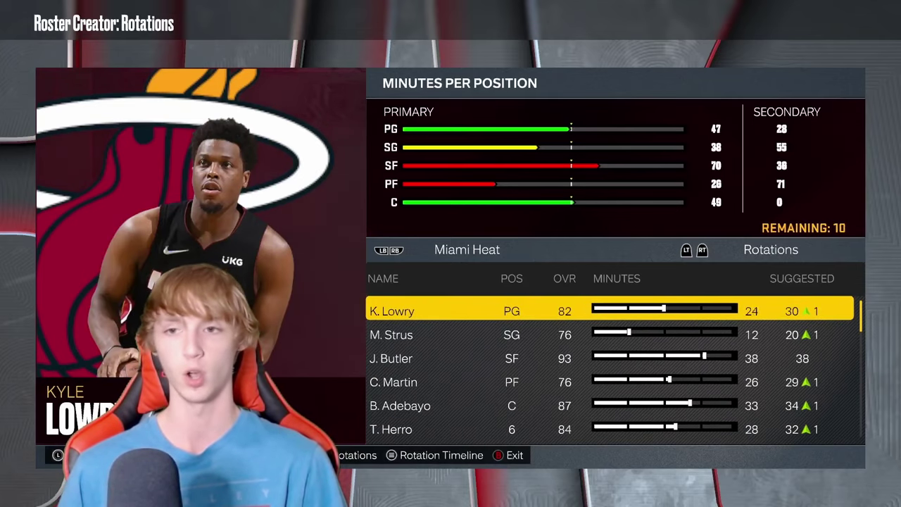
{"action": "key", "text": "Left"}
{"action": "key", "text": "Left"}
{"action": "key", "text": "Left"}
{"action": "key", "text": "Left"}
{"action": "key", "text": "Left"}
{"action": "key", "text": "Left"}
{"action": "key", "text": "Left"}
{"action": "key", "text": "Left"}
{"action": "key", "text": "Left"}
{"action": "key", "text": "Left"}
{"action": "key", "text": "Left"}
{"action": "key", "text": "Left"}
{"action": "key", "text": "Return"}
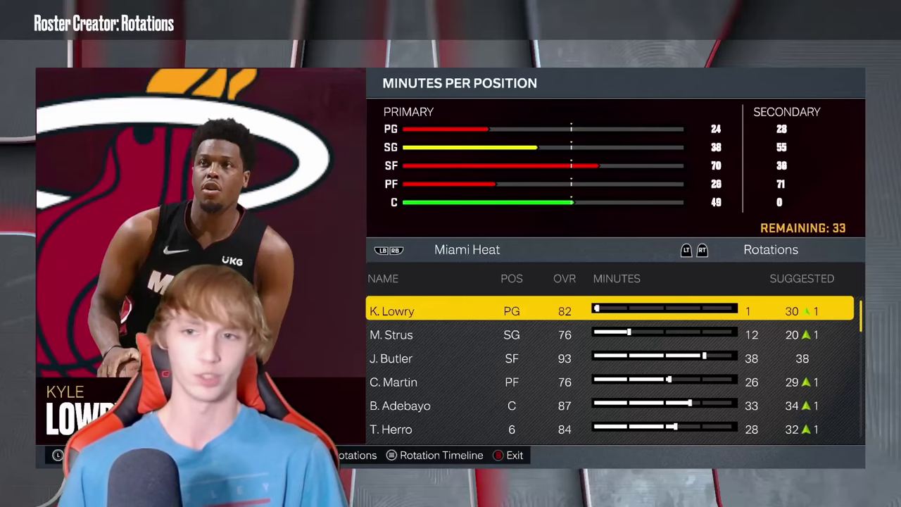
{"action": "key", "text": "Down"}
{"action": "key", "text": "Down"}
Swap S. Please into the starting PG slot with 33 minutes and exit.
{"action": "key", "text": "Down"}
{"action": "key", "text": "Down"}
{"action": "key", "text": "Down"}
{"action": "key", "text": "Down"}
{"action": "key", "text": "Down"}
{"action": "key", "text": "Down"}
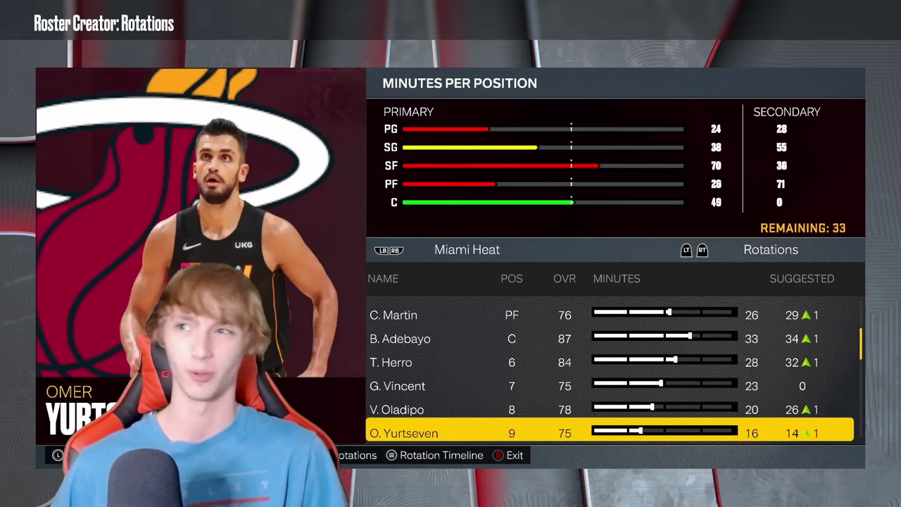
{"action": "key", "text": "Down"}
{"action": "key", "text": "Down"}
{"action": "key", "text": "Down"}
{"action": "key", "text": "Down"}
{"action": "key", "text": "Down"}
{"action": "key", "text": "Down"}
{"action": "key", "text": "Down"}
{"action": "key", "text": "Down"}
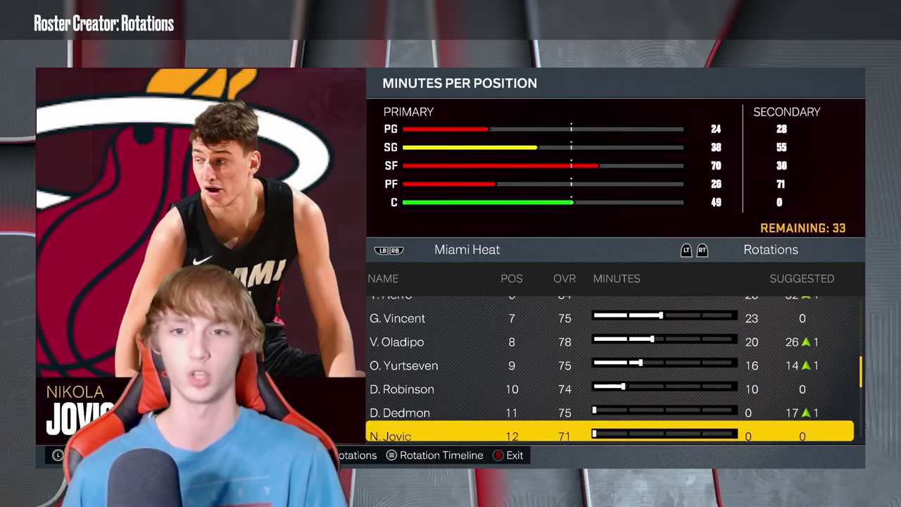
{"action": "key", "text": "Up"}
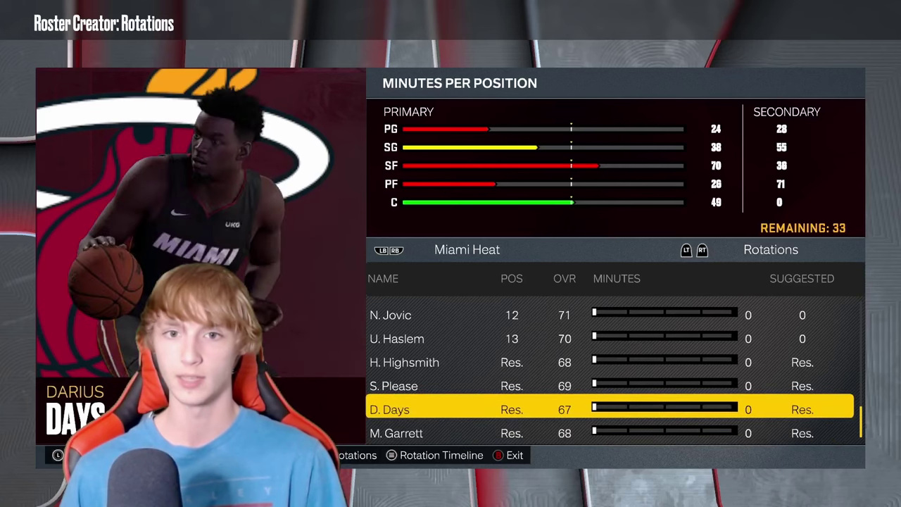
{"action": "key", "text": "Down"}
{"action": "key", "text": "Up"}
{"action": "key", "text": "Up"}
{"action": "key", "text": "Up"}
{"action": "key", "text": "Down"}
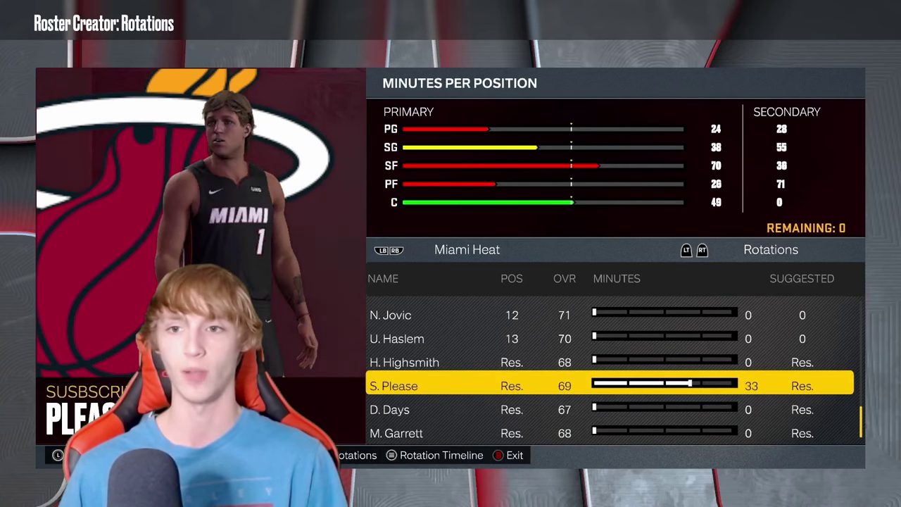
{"action": "key", "text": "Up"}
{"action": "key", "text": "Up"}
{"action": "key", "text": "Up"}
{"action": "key", "text": "Up"}
{"action": "key", "text": "Up"}
{"action": "key", "text": "Up"}
{"action": "key", "text": "Up"}
{"action": "key", "text": "Up"}
{"action": "key", "text": "Up"}
{"action": "key", "text": "Up"}
{"action": "key", "text": "Up"}
{"action": "key", "text": "Up"}
{"action": "key", "text": "Up"}
{"action": "key", "text": "Up"}
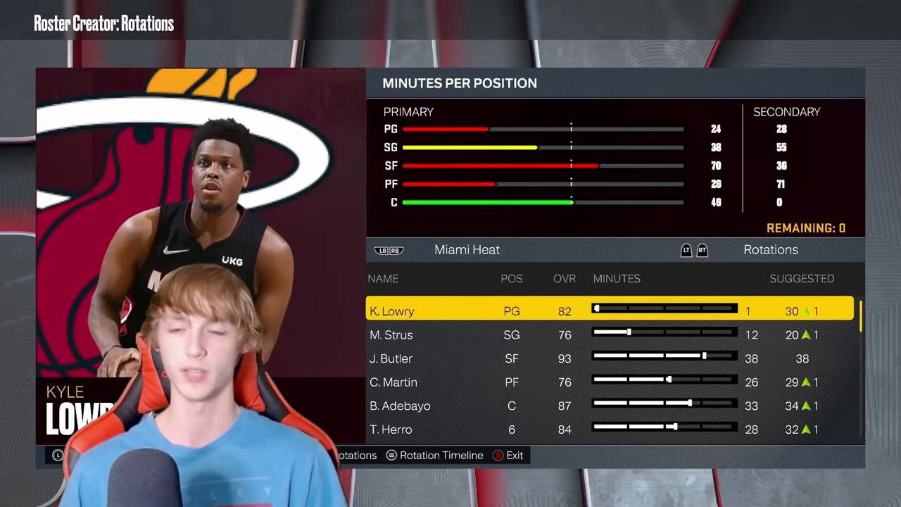
{"action": "key", "text": "Return"}
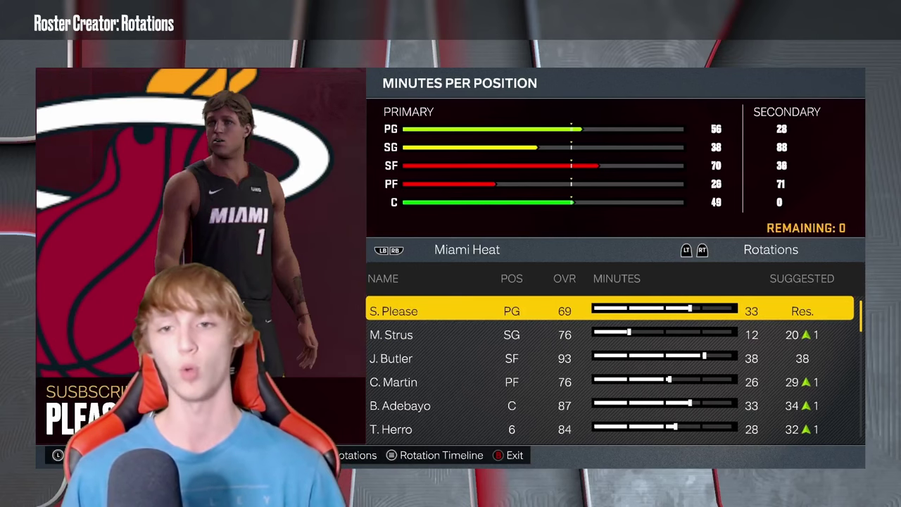
{"action": "key", "text": "Escape"}
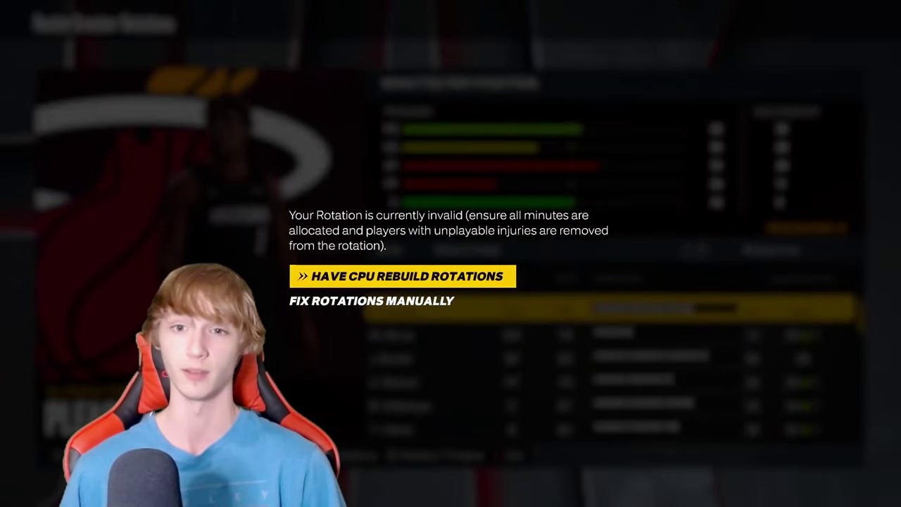
Let the CPU rebuild the rotations and save the roster to the CREATED69 file.
{"action": "key", "text": "Return"}
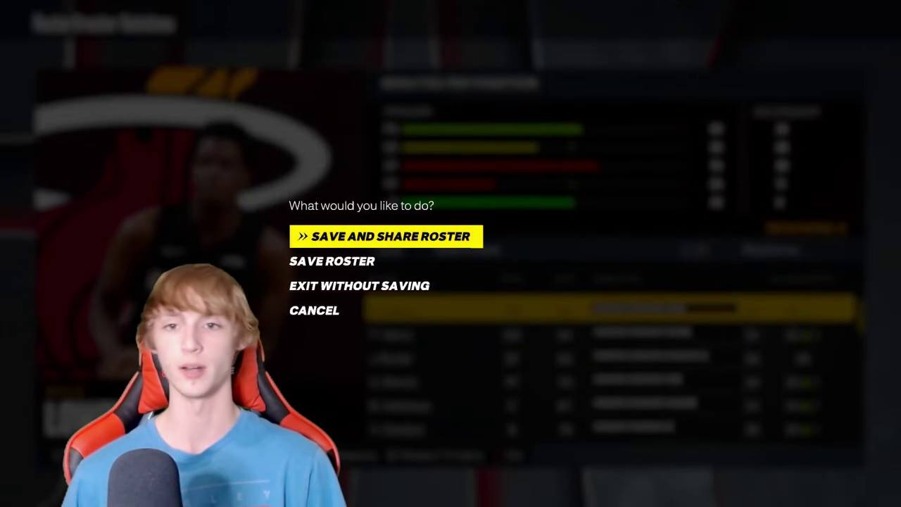
{"action": "key", "text": "Down"}
{"action": "key", "text": "Return"}
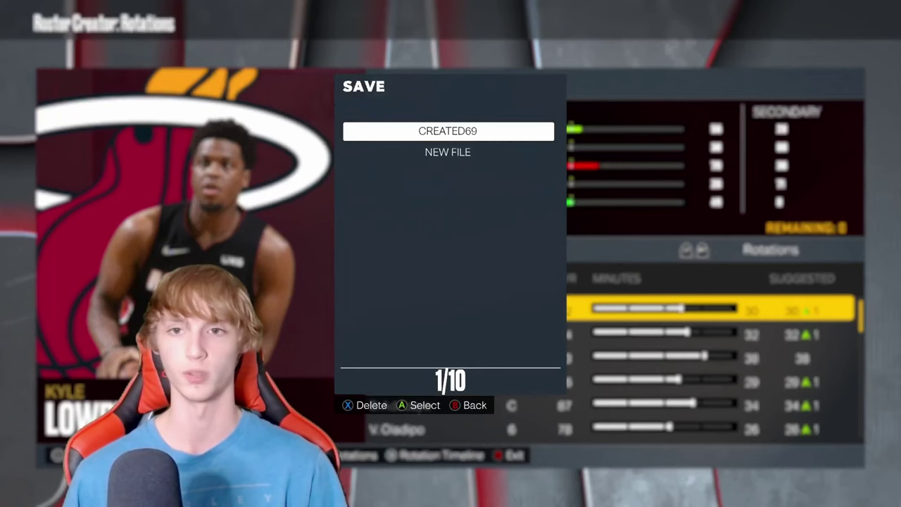
{"action": "key", "text": "Down"}
{"action": "key", "text": "Up"}
{"action": "key", "text": "Down"}
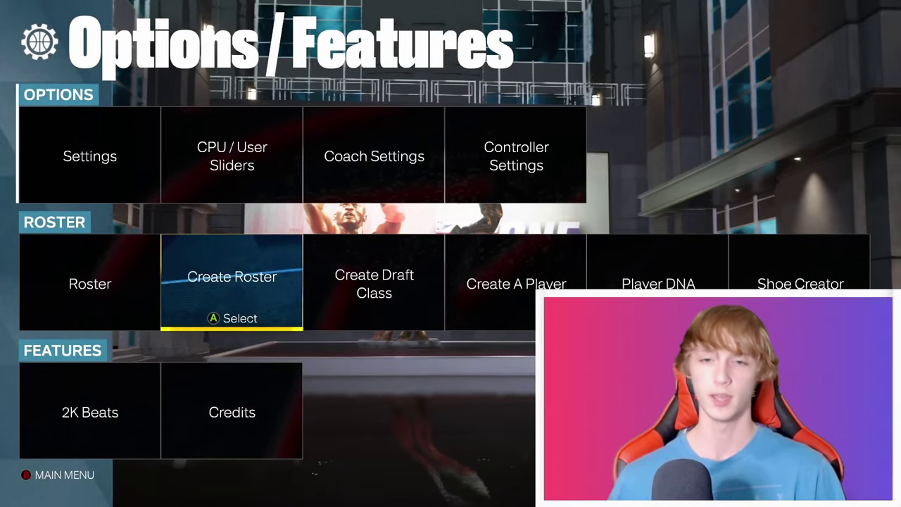
Return to the main menu and start Play Now Quick Play team selection.
{"action": "key", "text": "Escape"}
{"action": "key", "text": "Up"}
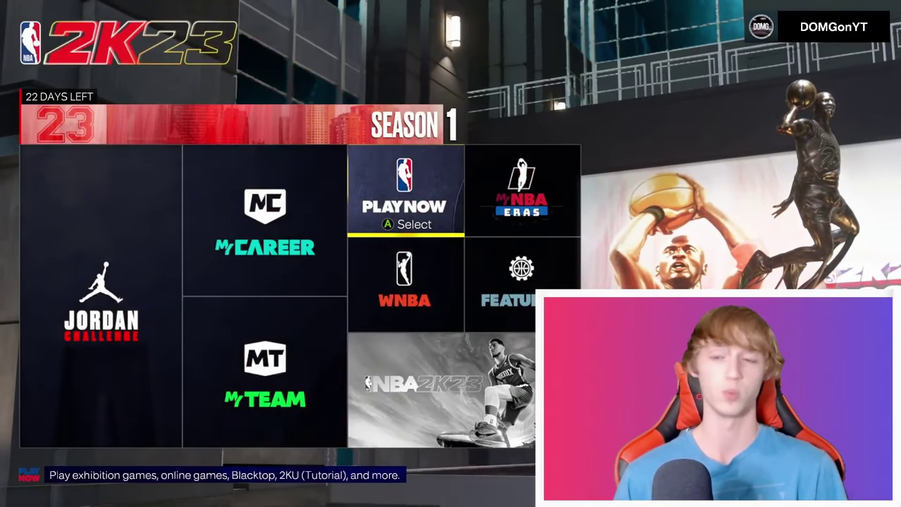
{"action": "key", "text": "Right"}
{"action": "key", "text": "Left"}
{"action": "key", "text": "Return"}
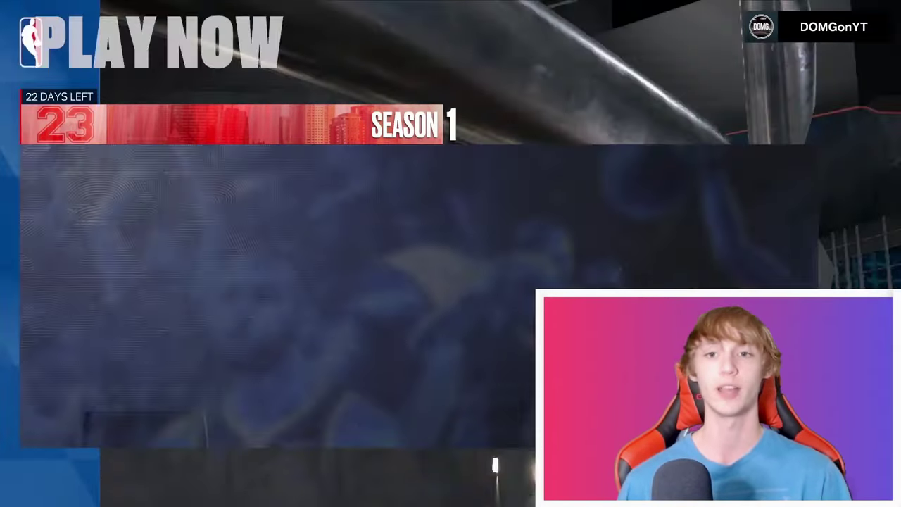
{"action": "key", "text": "Return"}
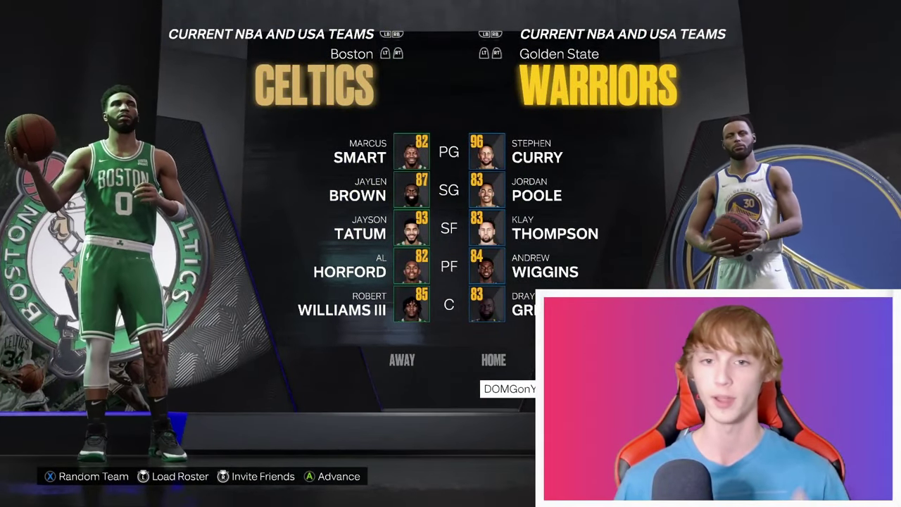
Bring up Load Roster, choose User-Created Roster, and show My Files.
{"action": "key", "text": "y"}
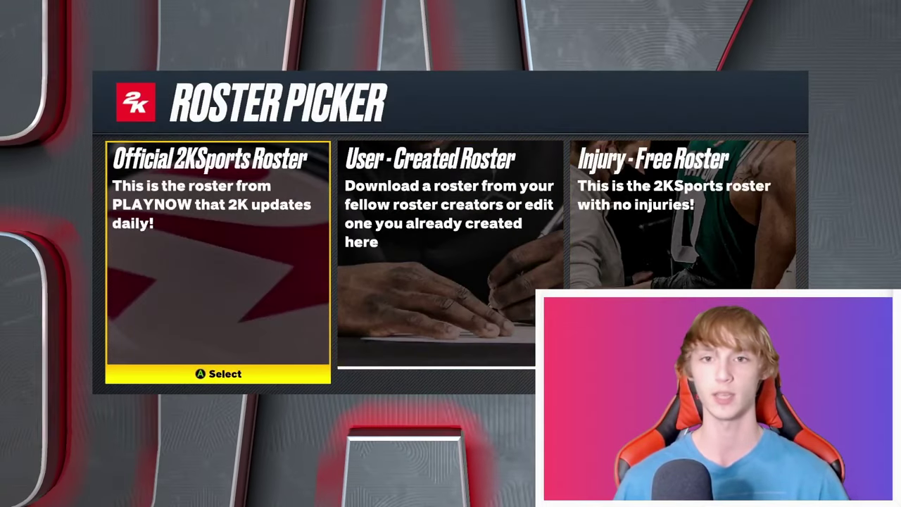
{"action": "key", "text": "Right"}
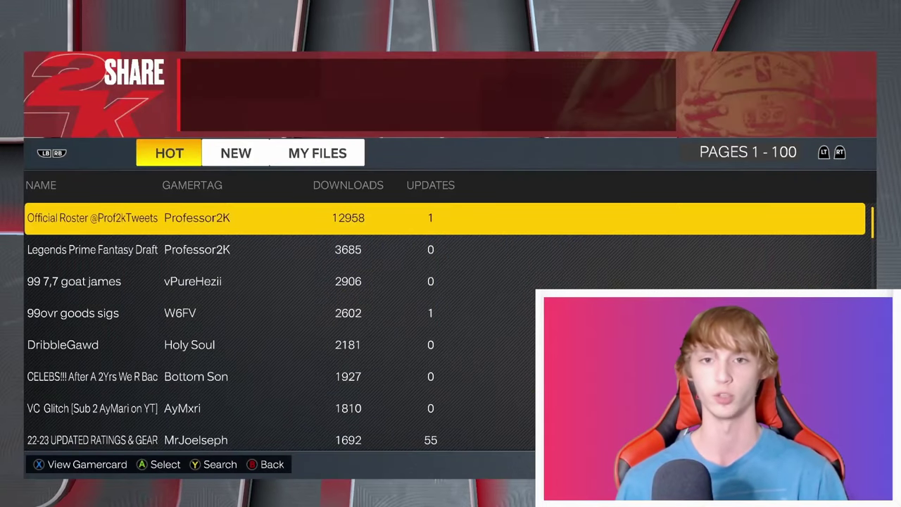
{"action": "key", "text": "Tab"}
{"action": "key", "text": "Tab"}
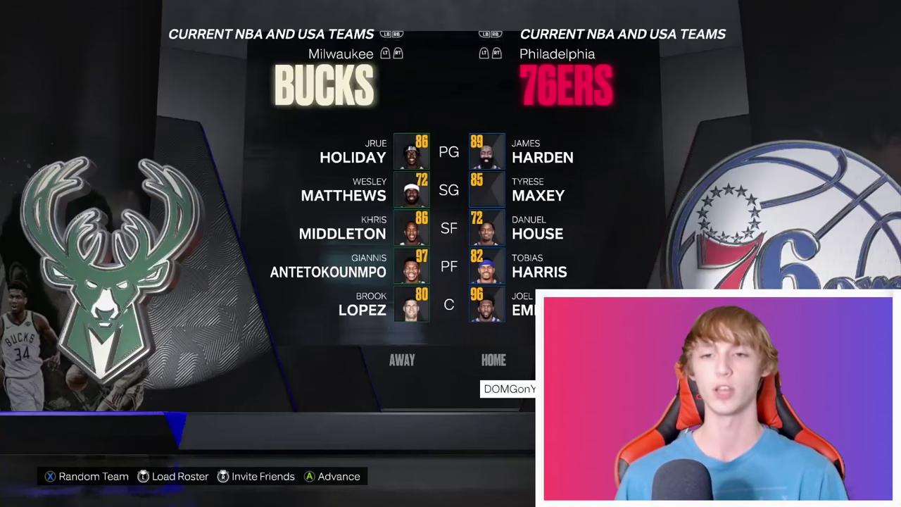
Load created69, set Miami Heat away versus Boston Celtics home, then exit to Play Now.
{"action": "key", "text": "Right"}
{"action": "key", "text": "Right"}
{"action": "key", "text": "Right"}
{"action": "key", "text": "Left"}
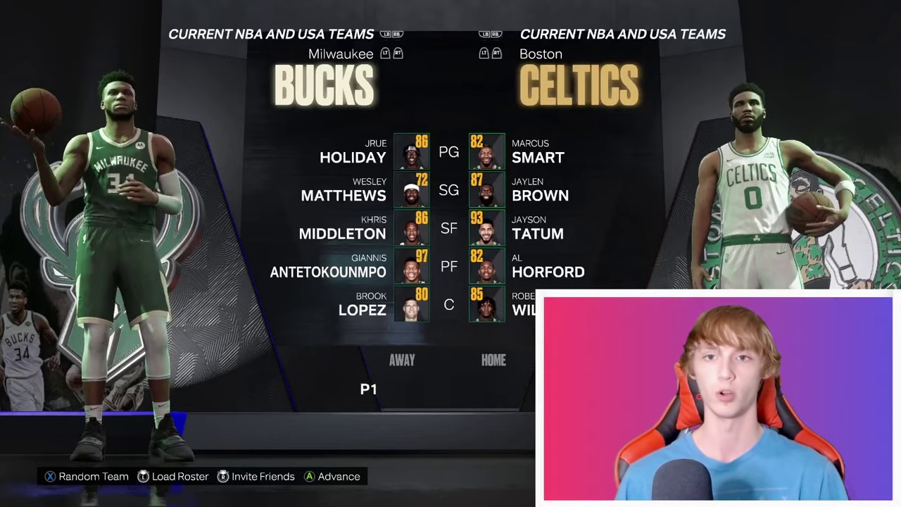
{"action": "key", "text": "Down"}
{"action": "key", "text": "Down"}
{"action": "key", "text": "Down"}
{"action": "key", "text": "Down"}
{"action": "key", "text": "Down"}
{"action": "key", "text": "Down"}
{"action": "key", "text": "Down"}
{"action": "key", "text": "Down"}
{"action": "key", "text": "Down"}
{"action": "key", "text": "Down"}
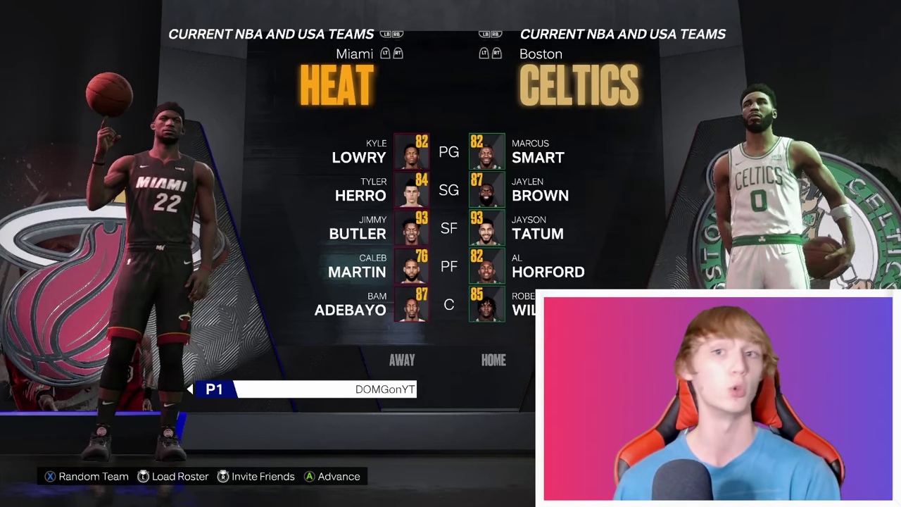
{"action": "key", "text": "Return"}
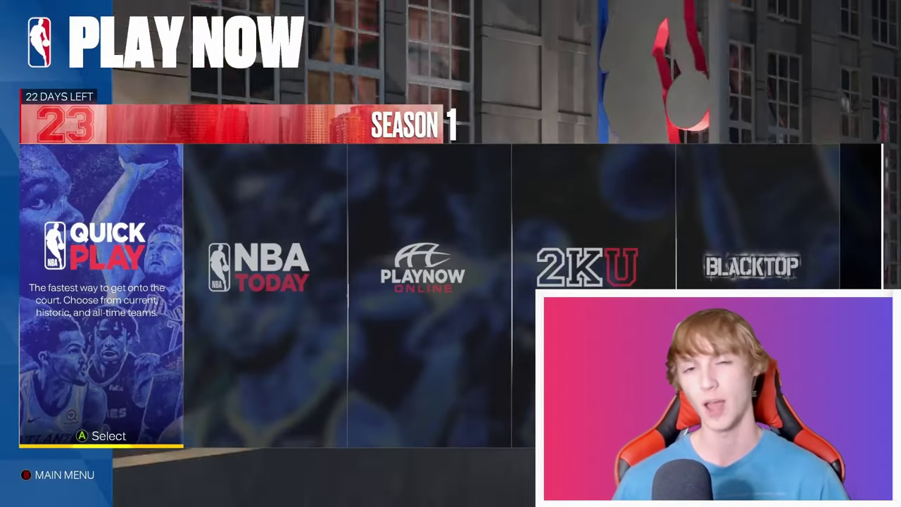